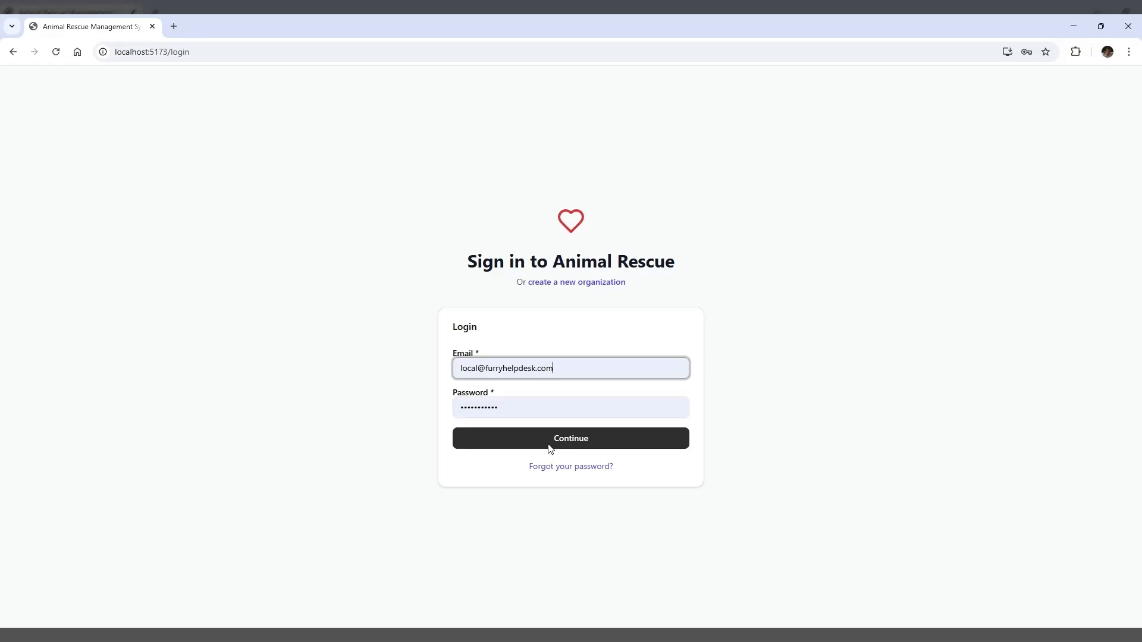
Sign in with the prefilled credentials and open a new animal form from the Animals section.
click(548, 445)
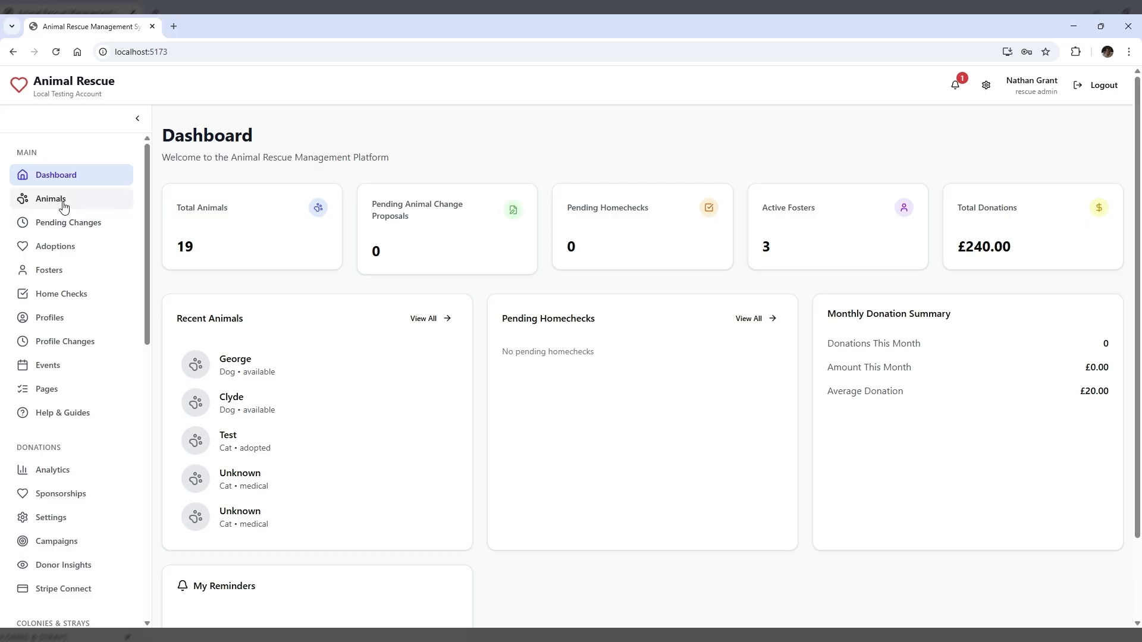
click(65, 207)
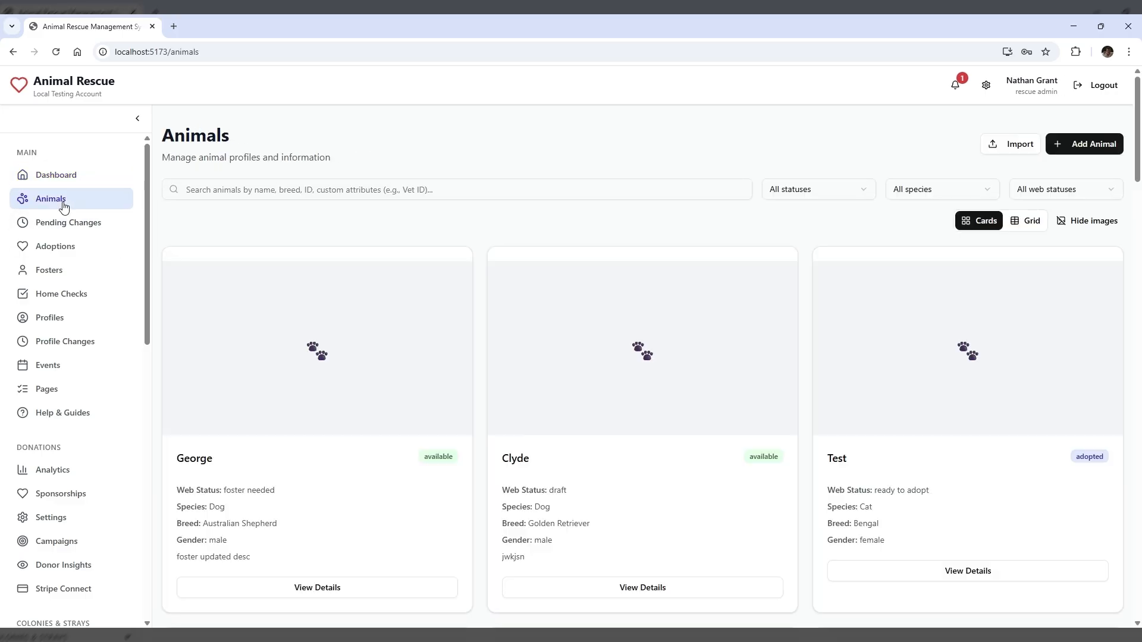
click(1068, 148)
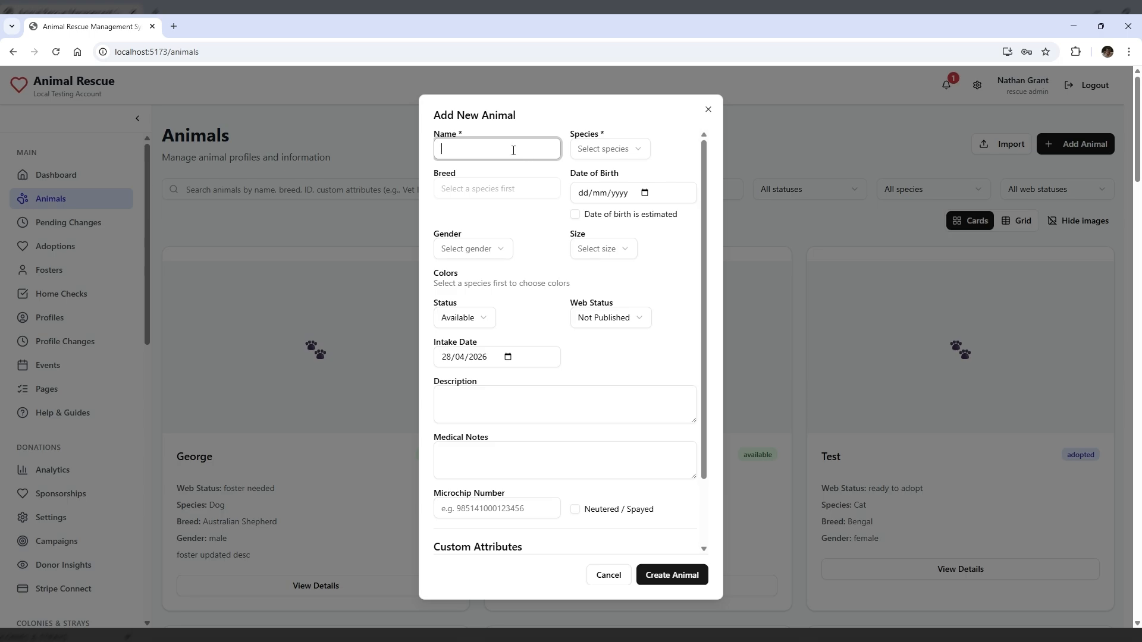
Name the new animal "Basic Animal Name" and set its species to Dog.
text(Basic Animal Name)
click(621, 150)
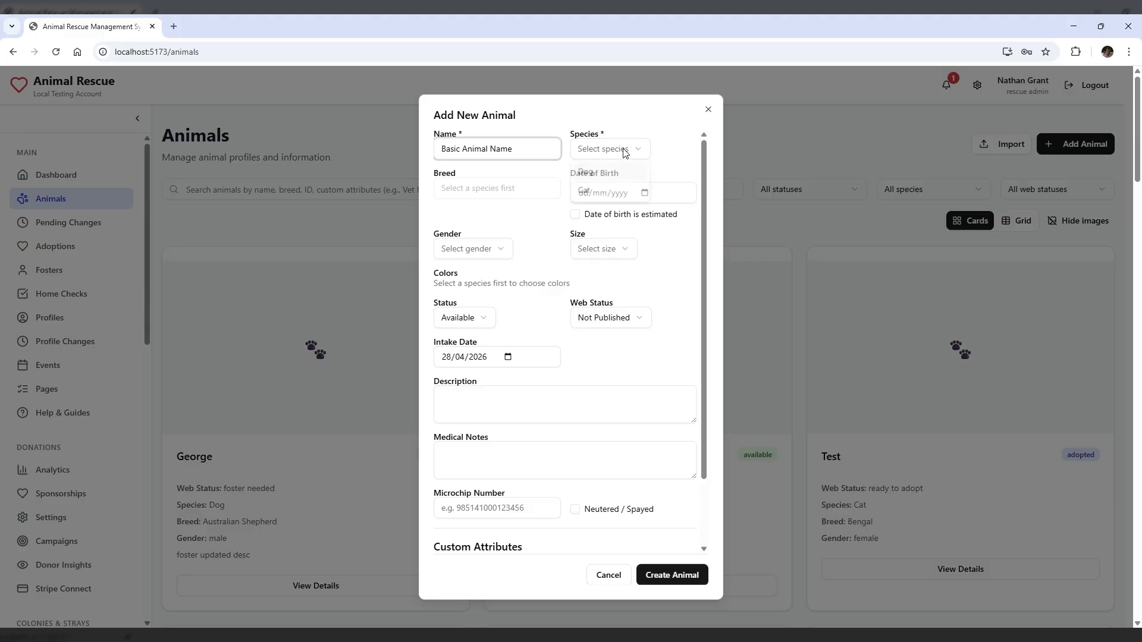
click(603, 181)
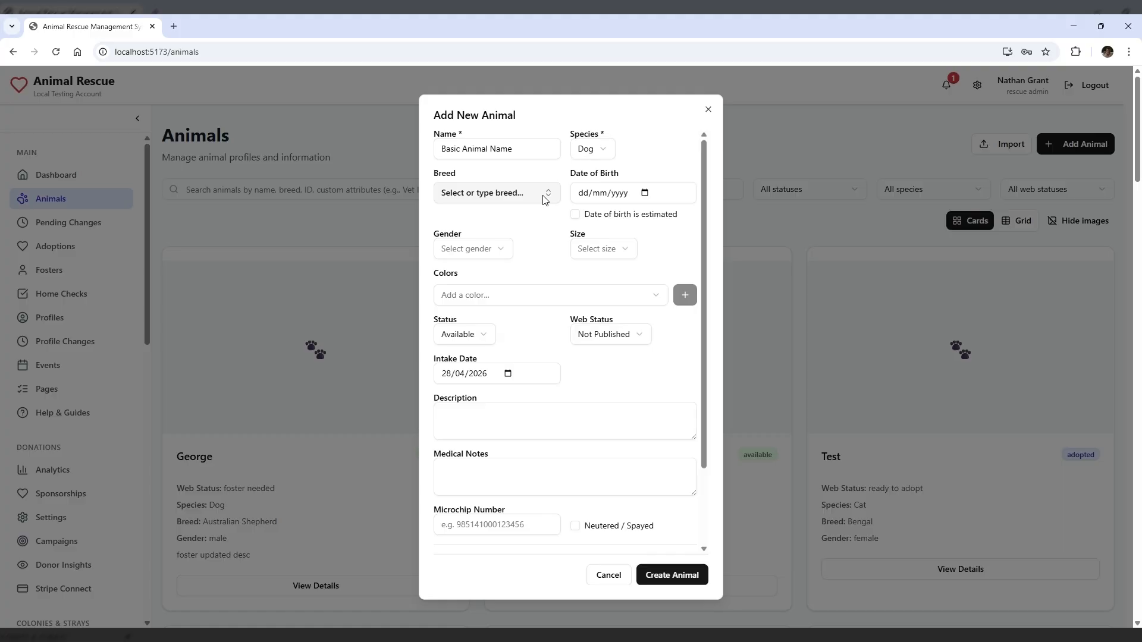
Browse the standard dog breeds, search them for "Fre", and clear the search.
click(545, 198)
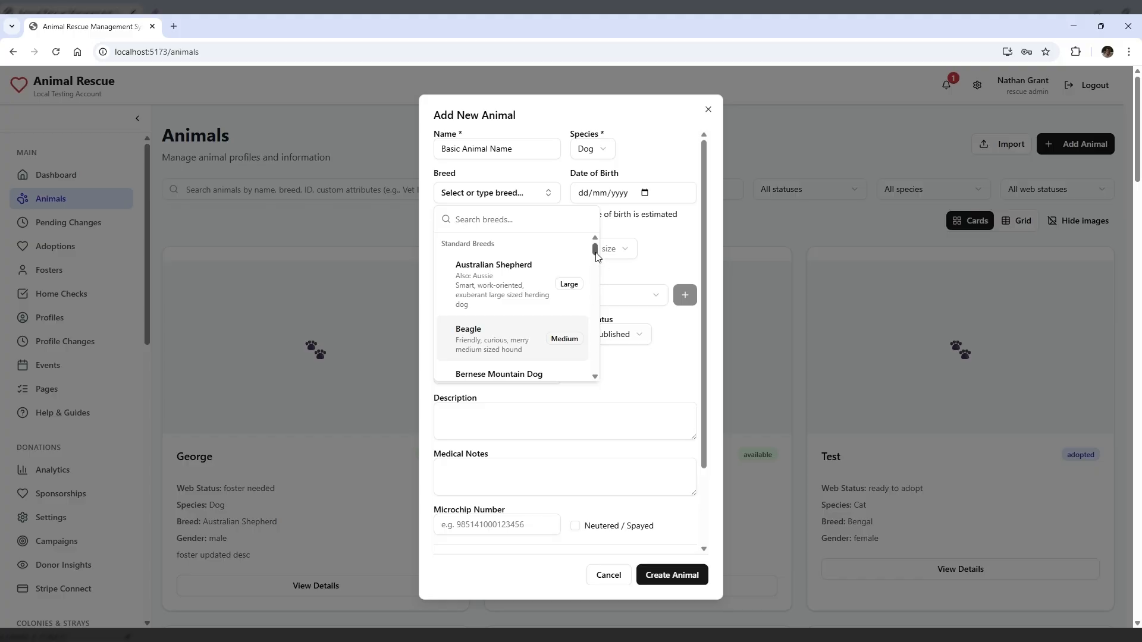
scroll(596, 257, down, 1)
mouse_move(596, 257)
mouse_down()
mouse_move(597, 303)
mouse_move(597, 246)
mouse_up()
text(Freb)
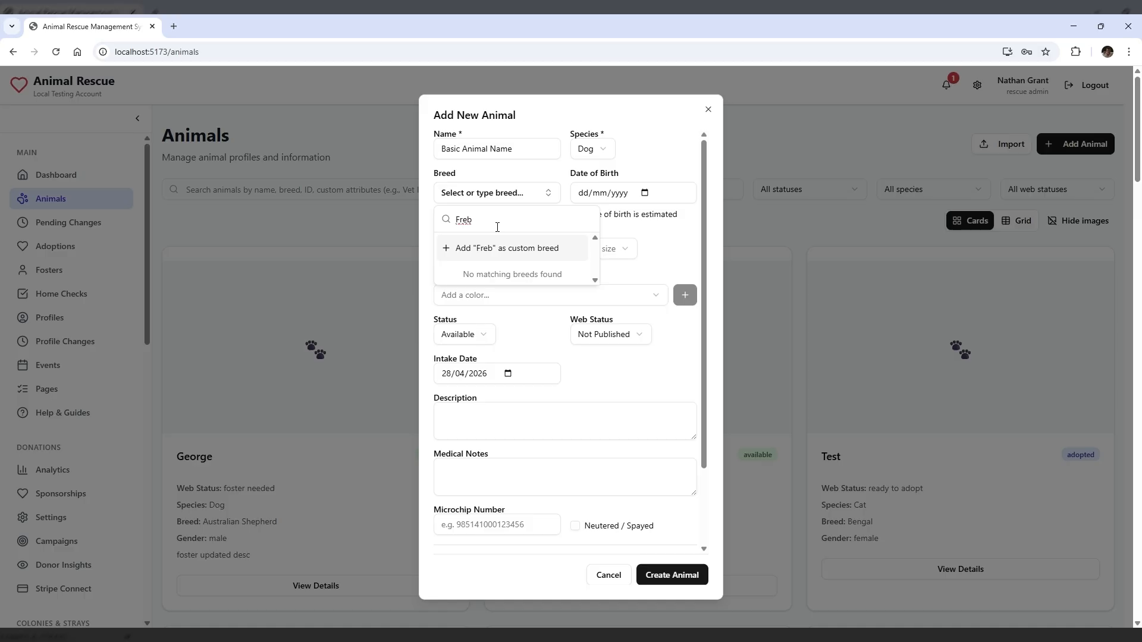
key(BackSpace)
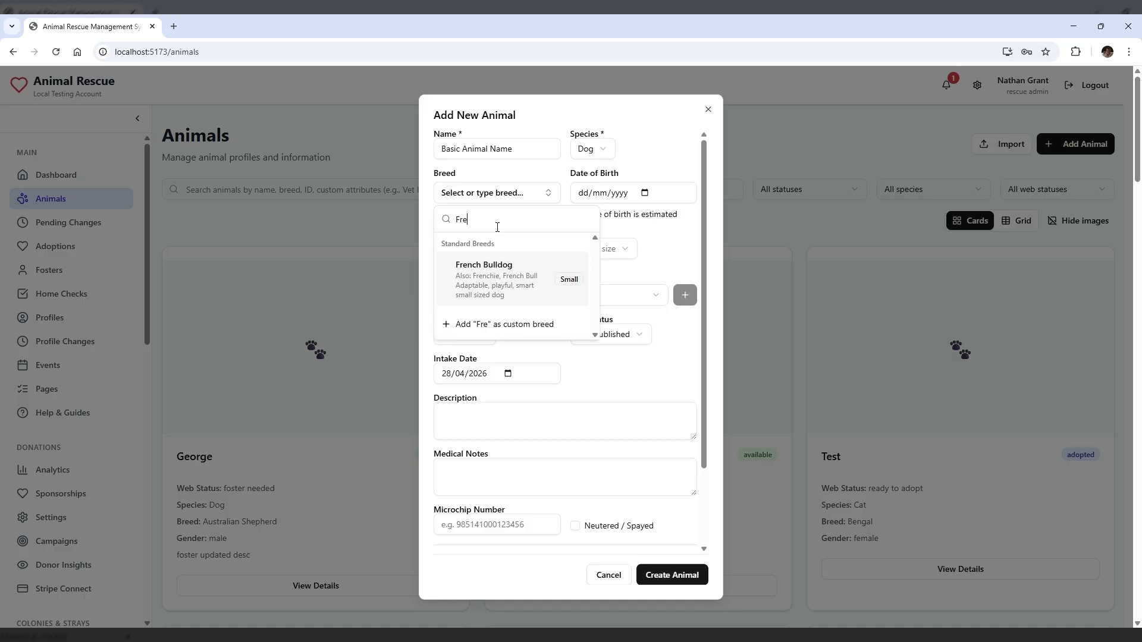
key(BackSpace)
key(BackSpace)
key(BackSpace)
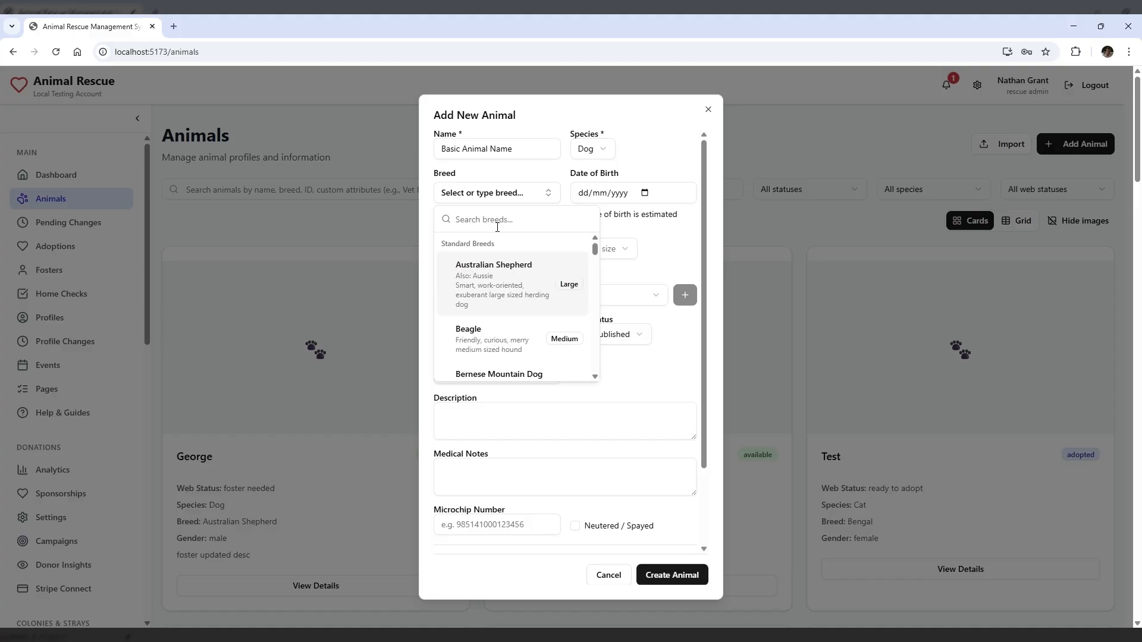
Add "Made Up Breed" as a custom breed for the new animal.
text(Madue)
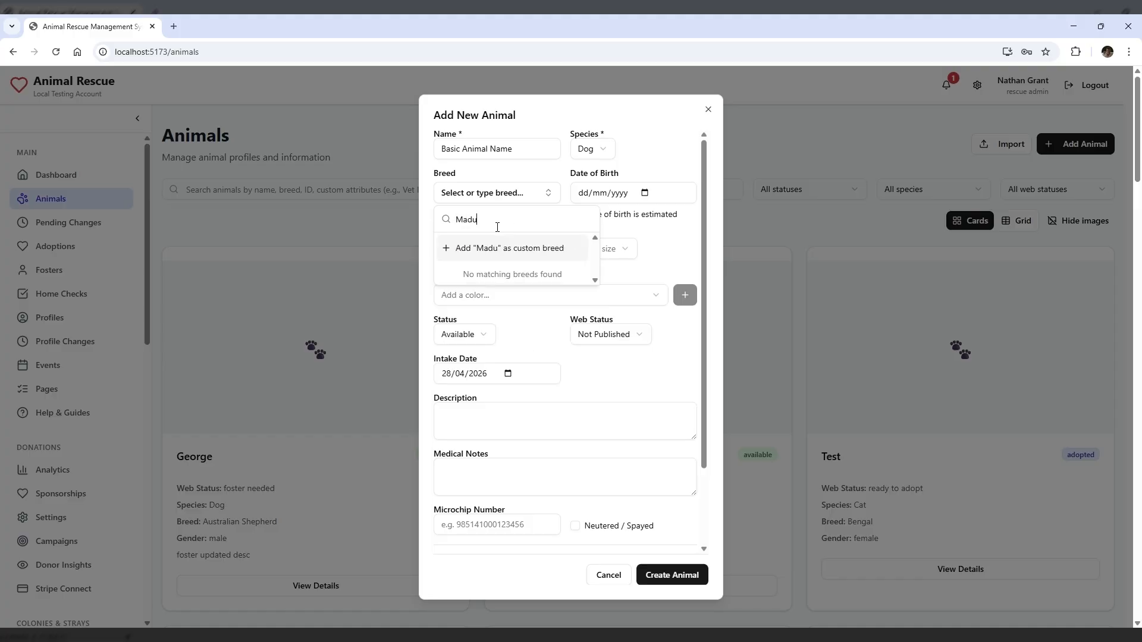
key(BackSpace)
key(BackSpace)
key(BackSpace)
text(e Up Breed)
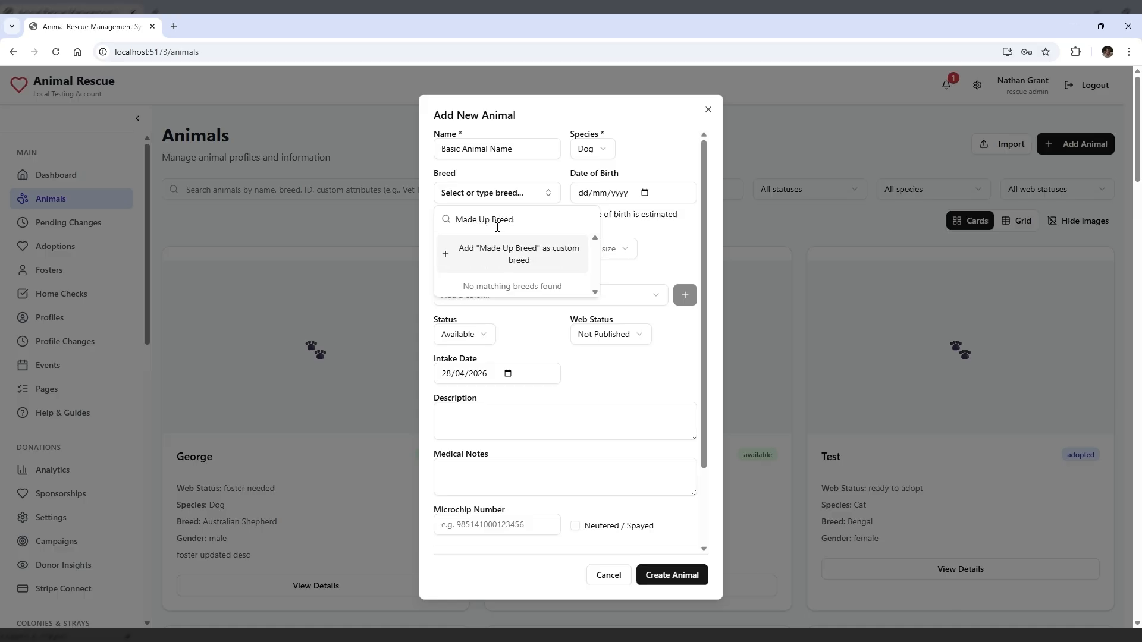
click(490, 261)
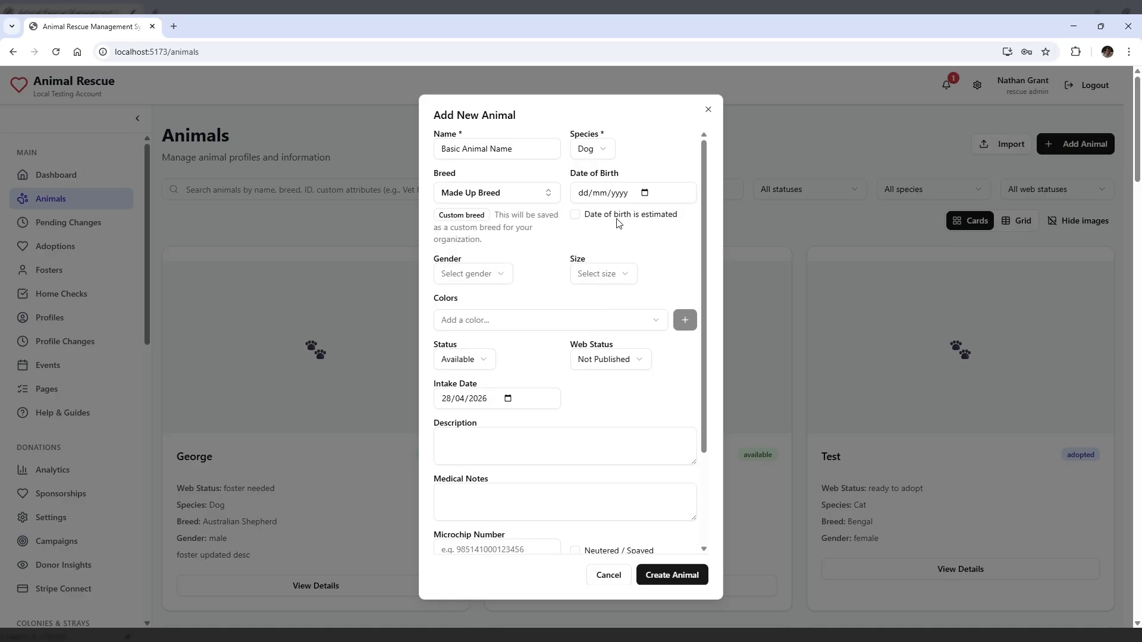
Enter the animal's date of birth and mark it as estimated.
click(597, 263)
click(615, 262)
click(575, 214)
Set the animal's gender to Male and its size to Medium.
click(506, 279)
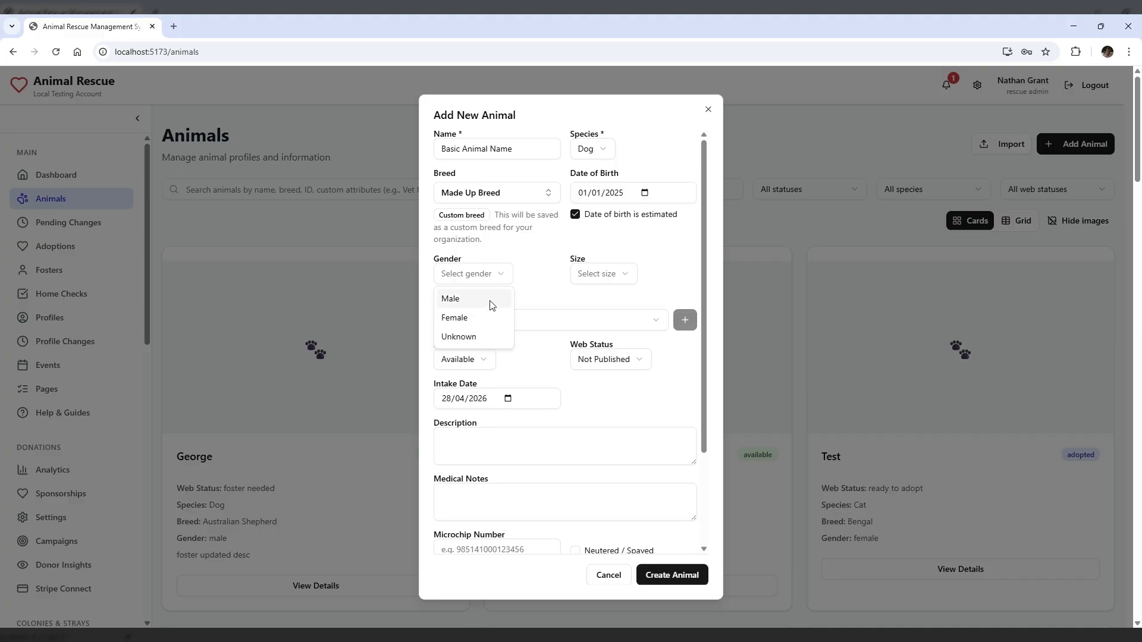
click(492, 304)
click(608, 278)
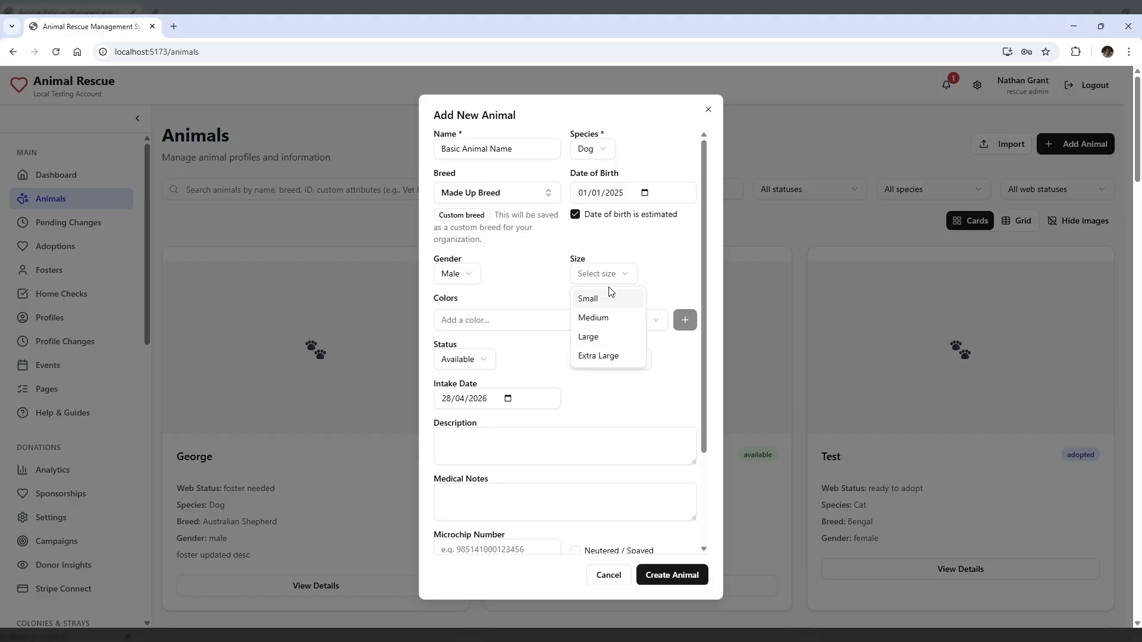
click(605, 321)
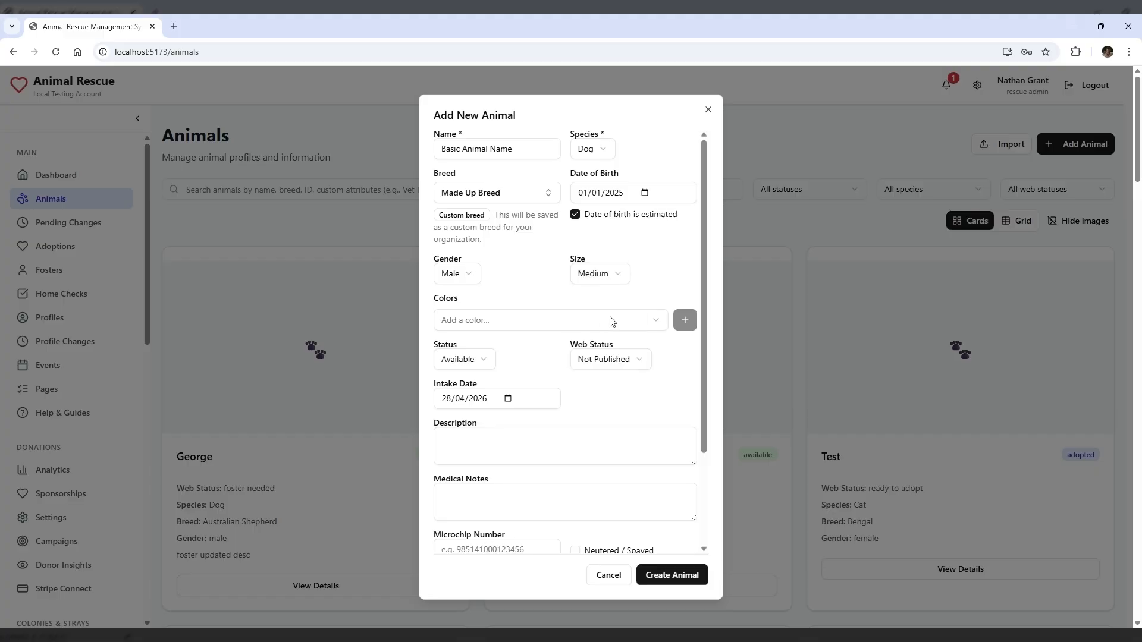
Add the pattern color Black and White to the animal's colors.
click(659, 325)
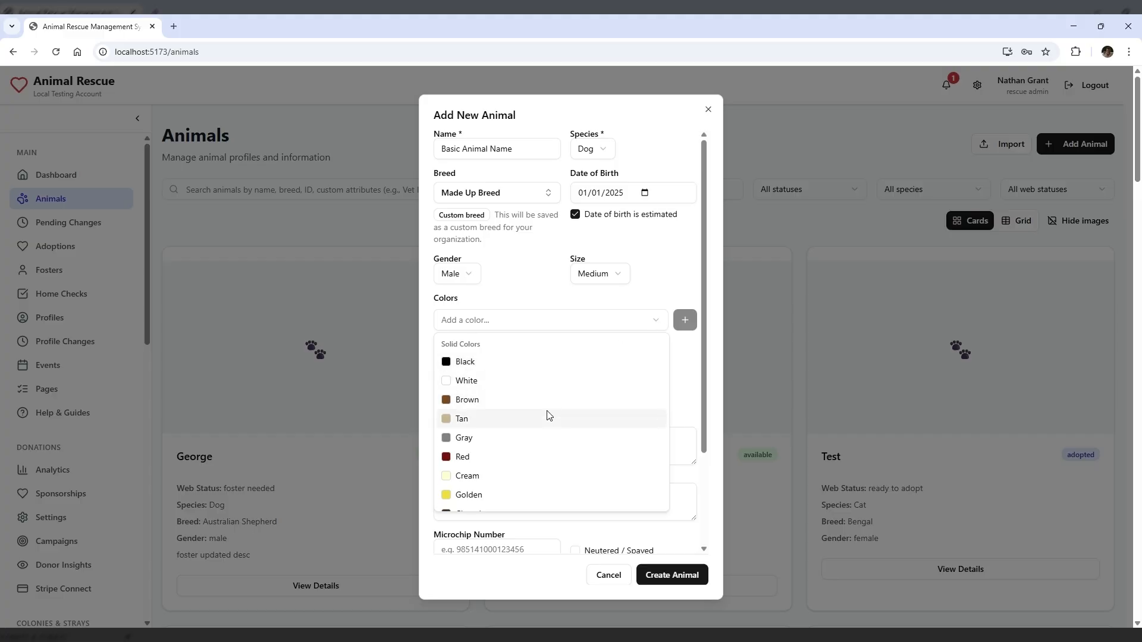
scroll(548, 416, down, 1)
scroll(548, 416, down, 5)
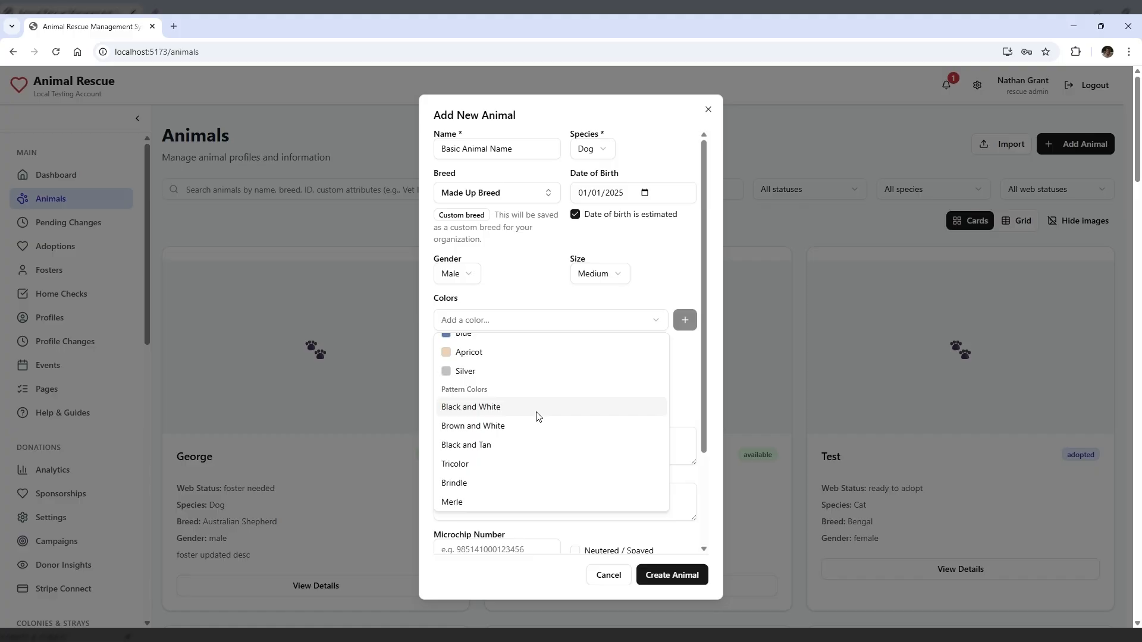
click(538, 417)
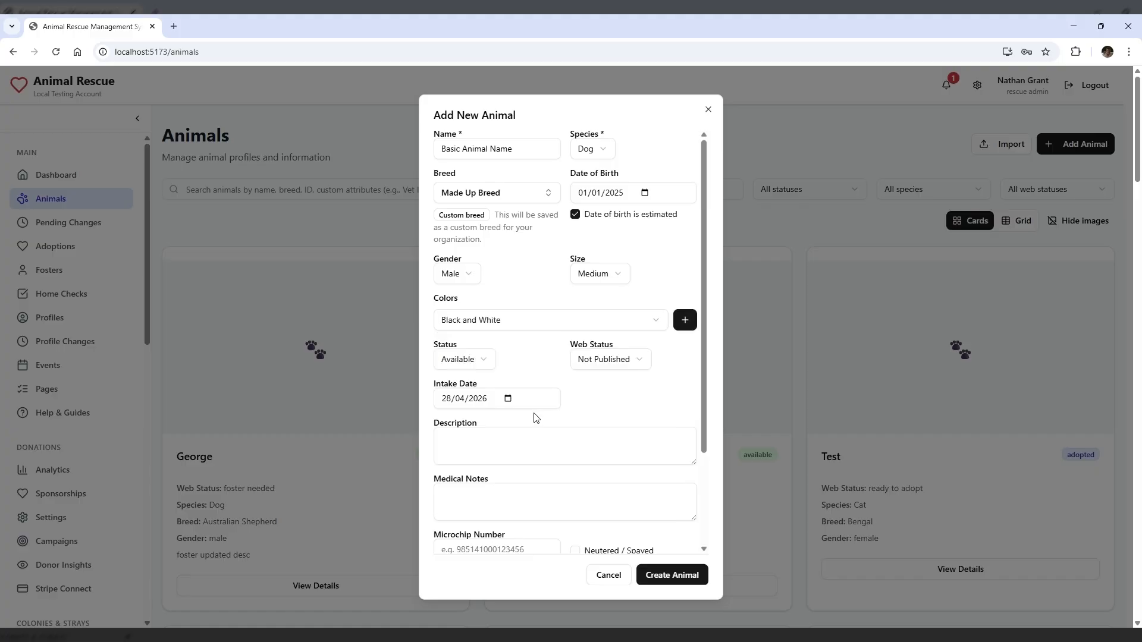
click(685, 324)
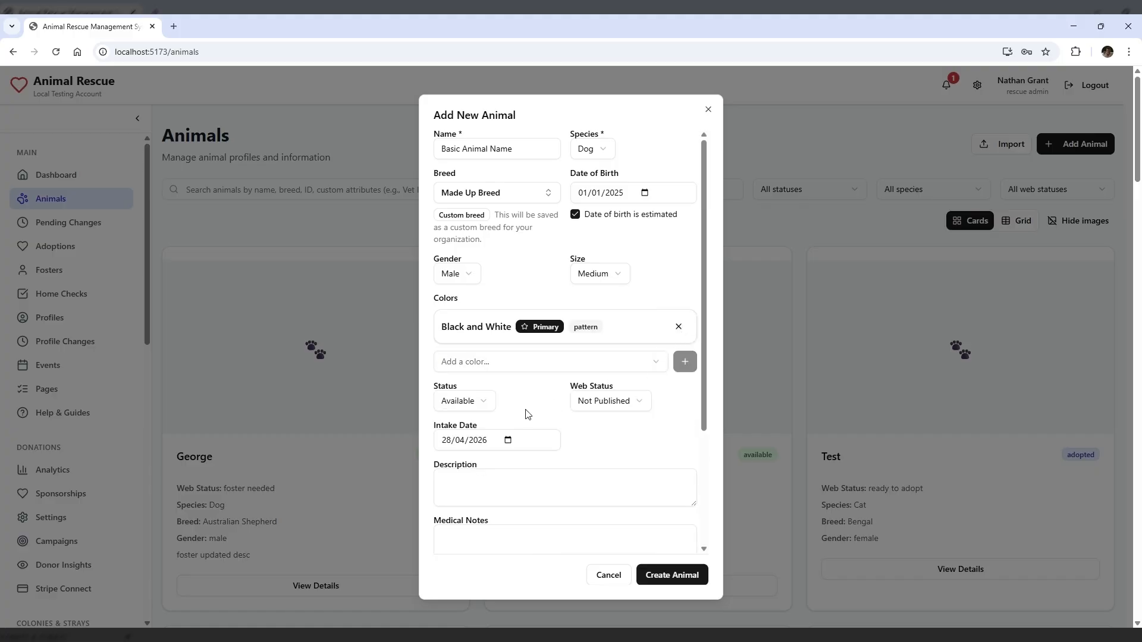
Enter "Sample" as the description and "Allergic to eggs" as the medical notes.
scroll(531, 406, down, 2)
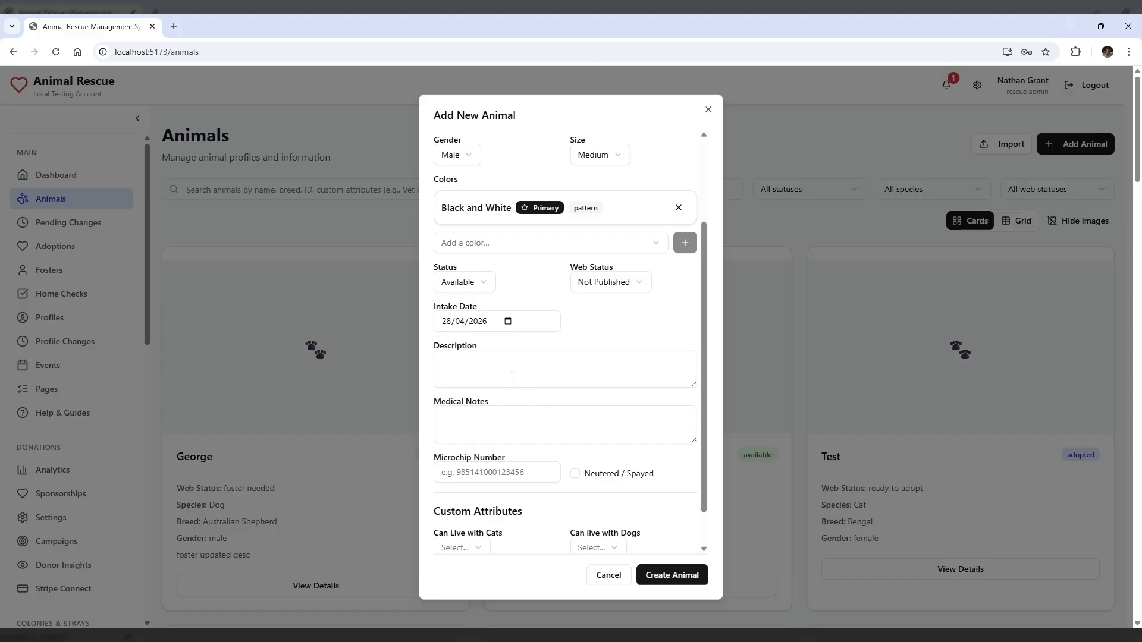
scroll(512, 378, down, 1)
click(498, 326)
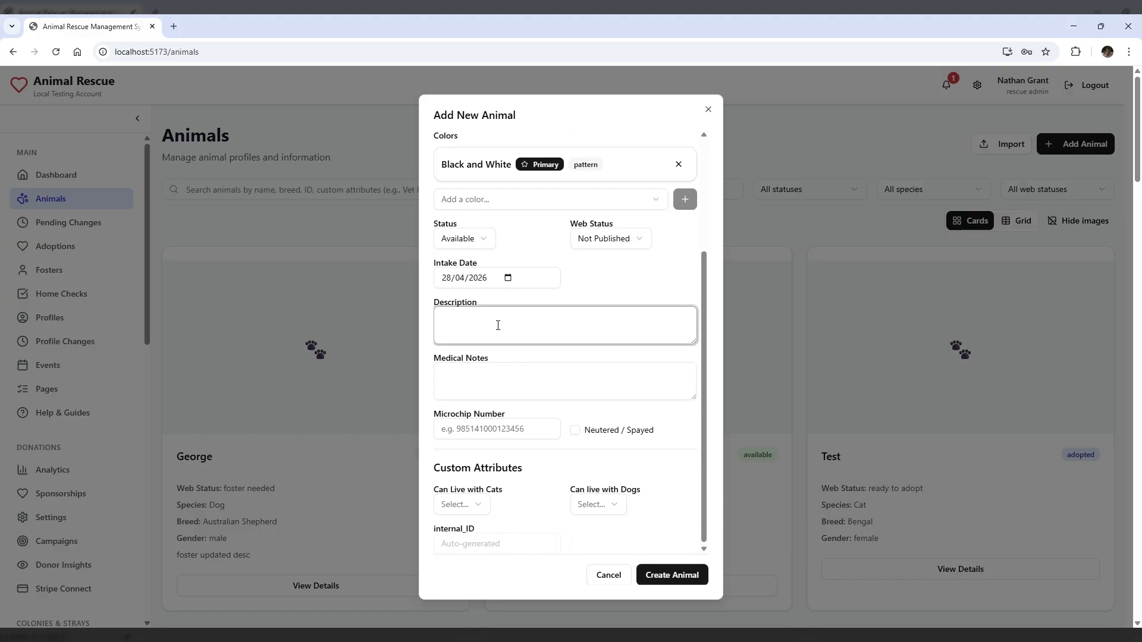
text(Sample)
click(496, 383)
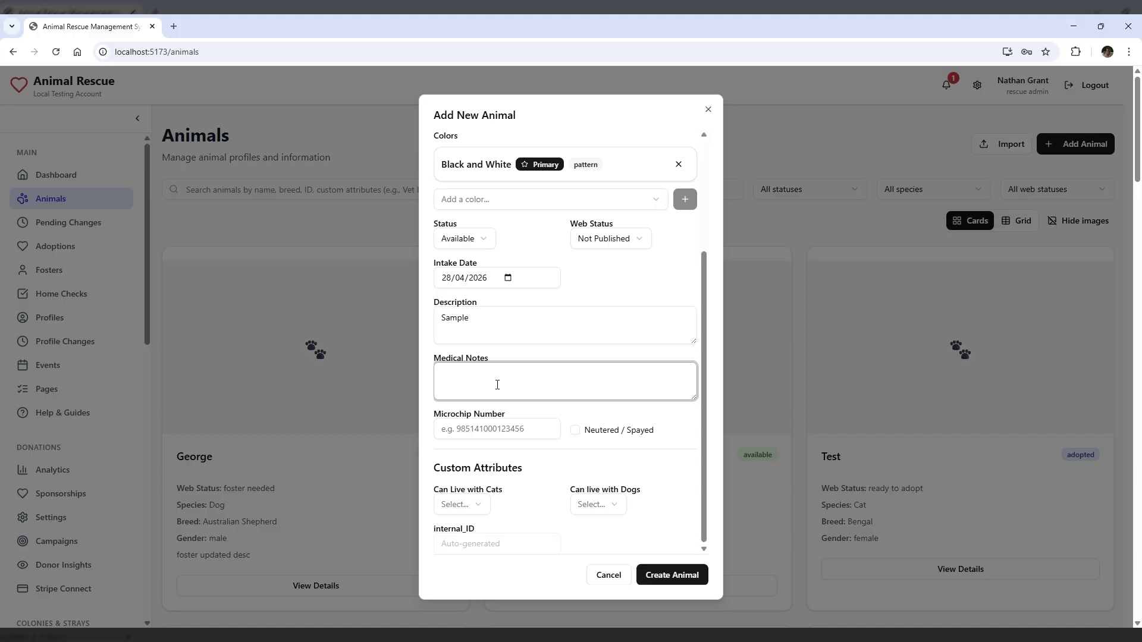
text(Allergic to eggs)
Set both Can Live with Cats and Can live with Dogs to No, and create the animal.
click(482, 507)
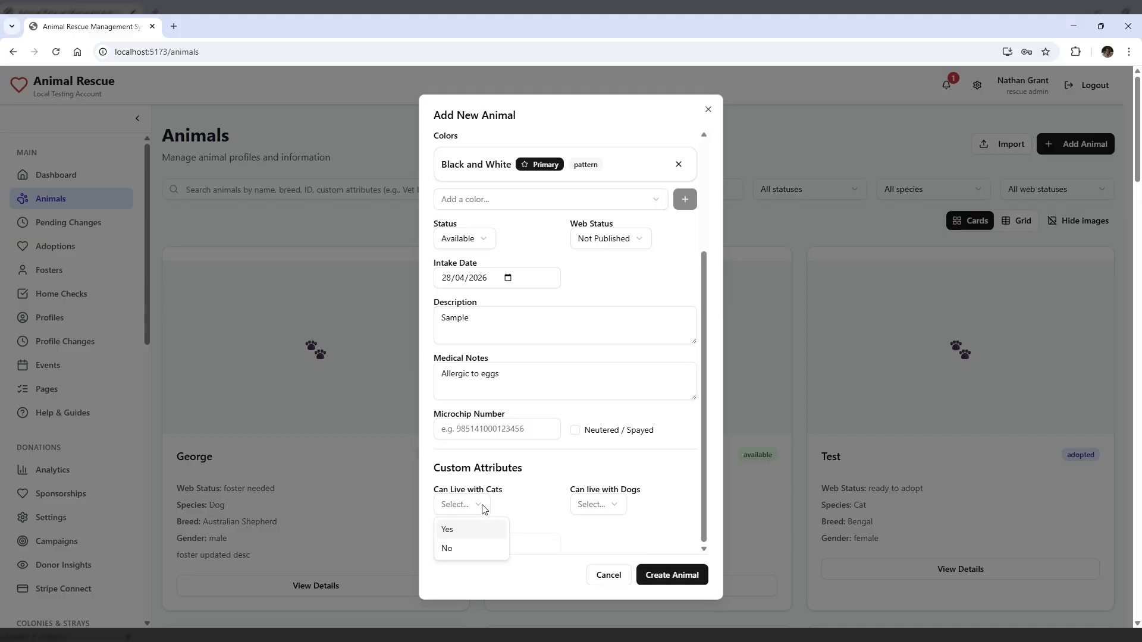
click(473, 550)
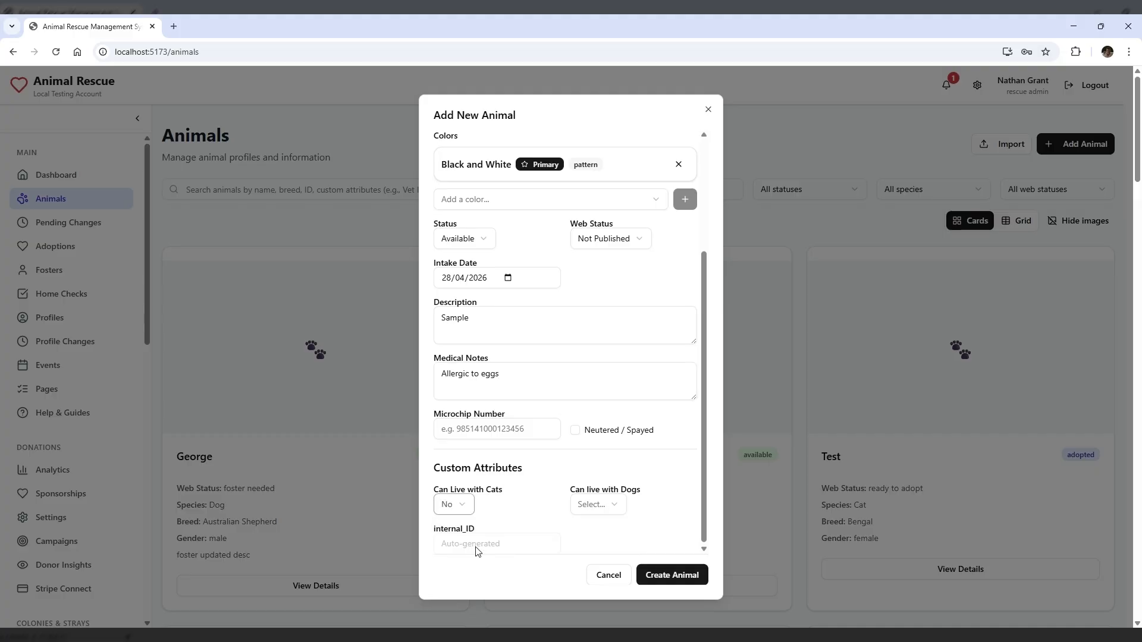
click(620, 507)
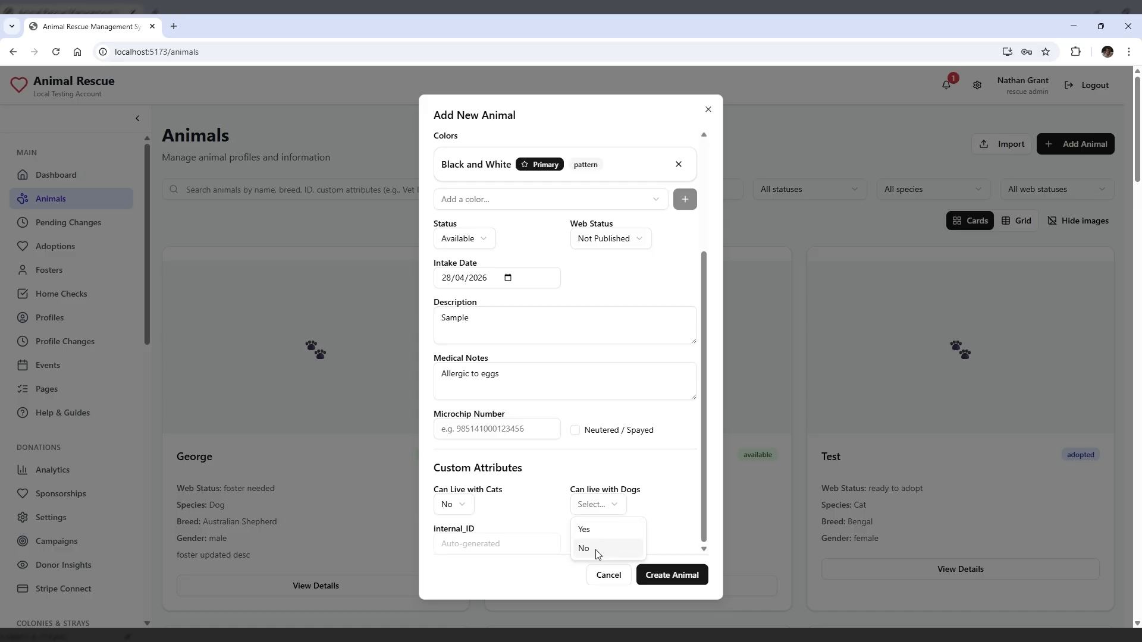
click(596, 548)
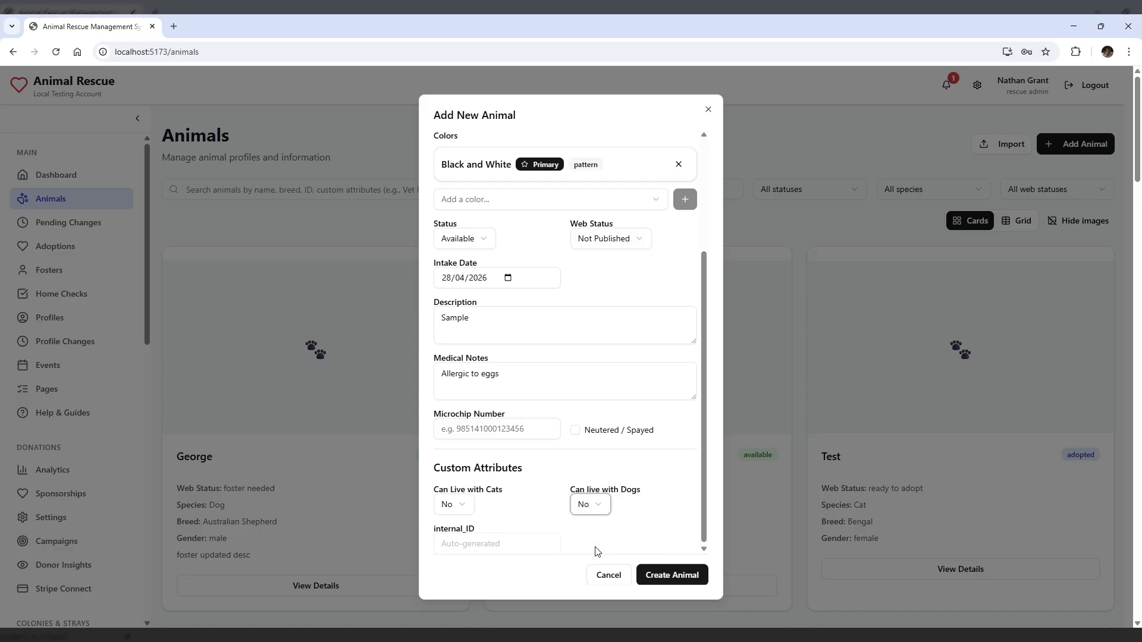
click(685, 576)
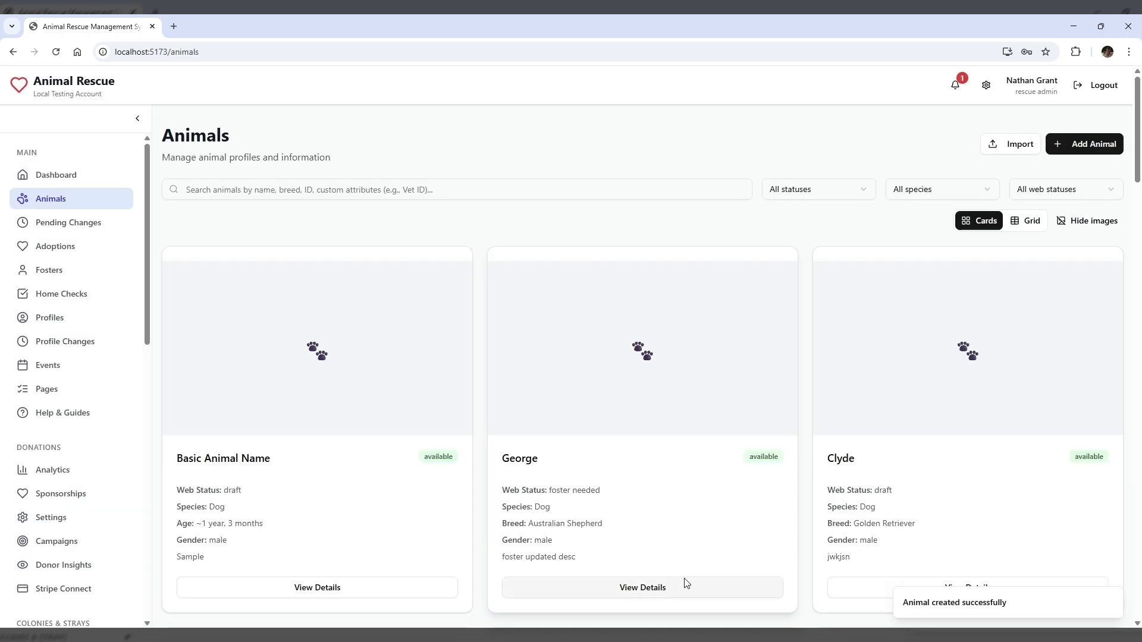
Open the details of Basic Animal Name and start editing the record.
scroll(416, 522, down, 2)
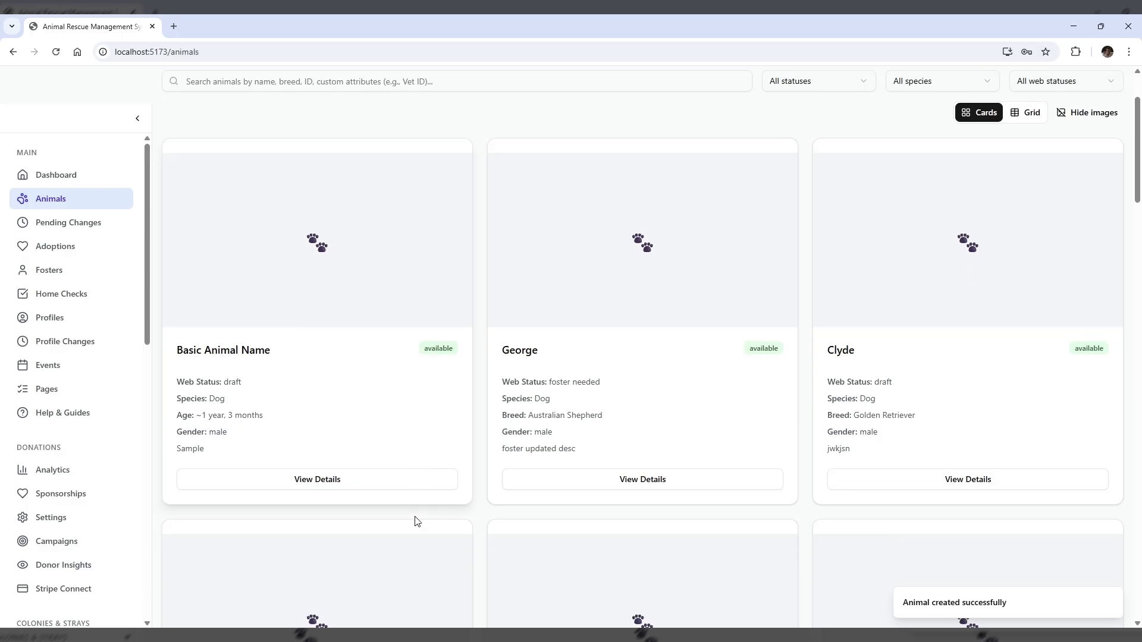
click(338, 475)
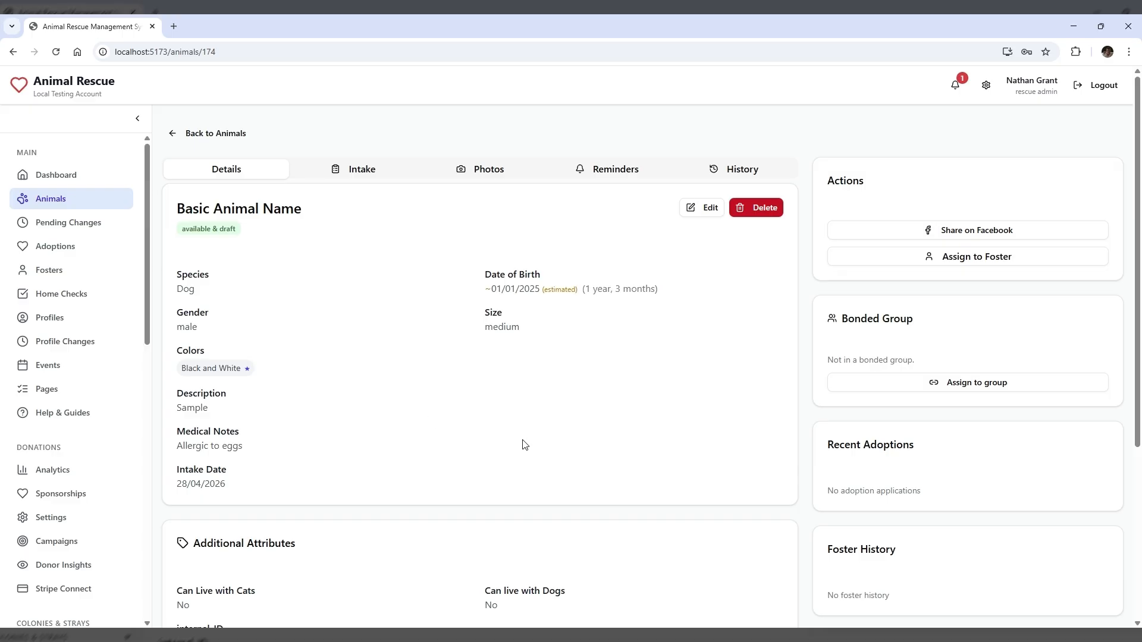
click(700, 211)
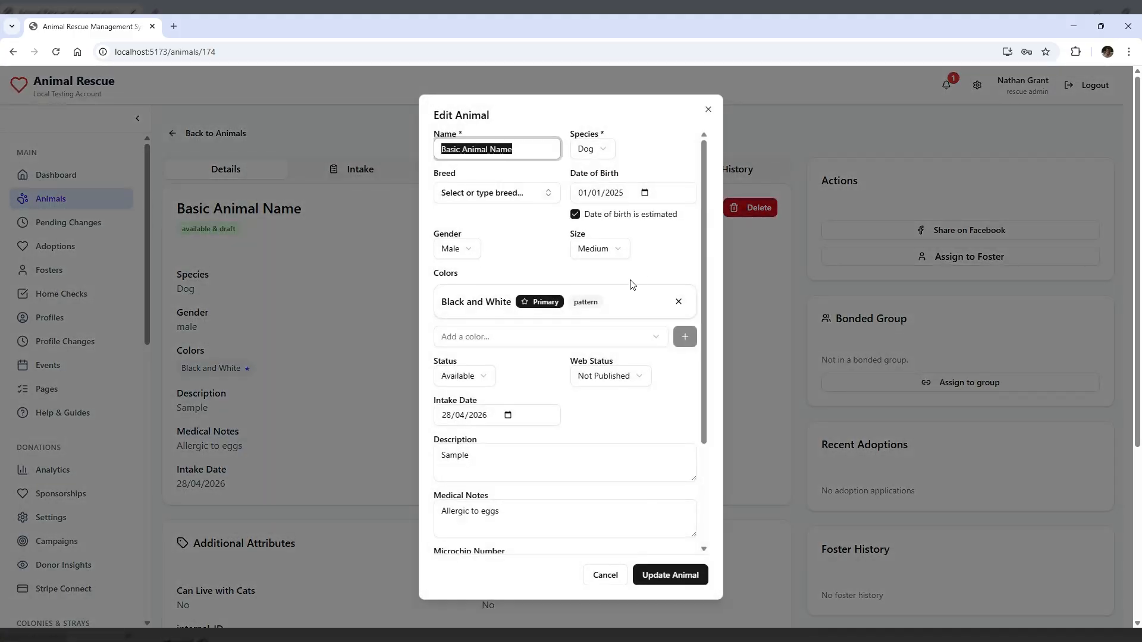
Examine the available Status and Web Status options in the animal's edit form without changing either selection.
scroll(576, 373, down, 2)
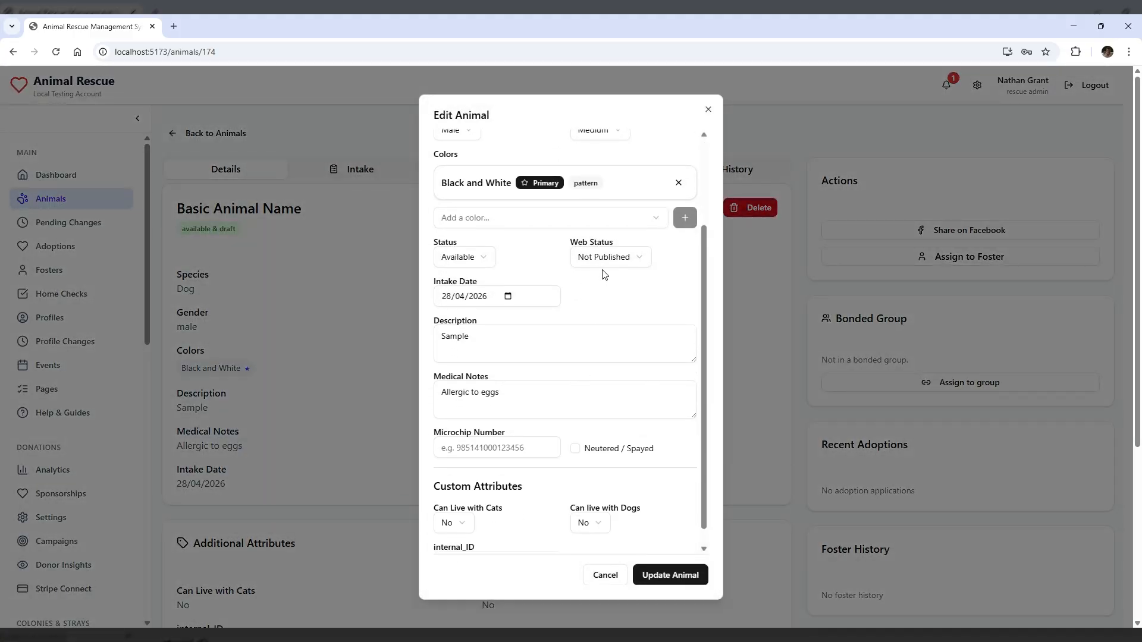
click(489, 261)
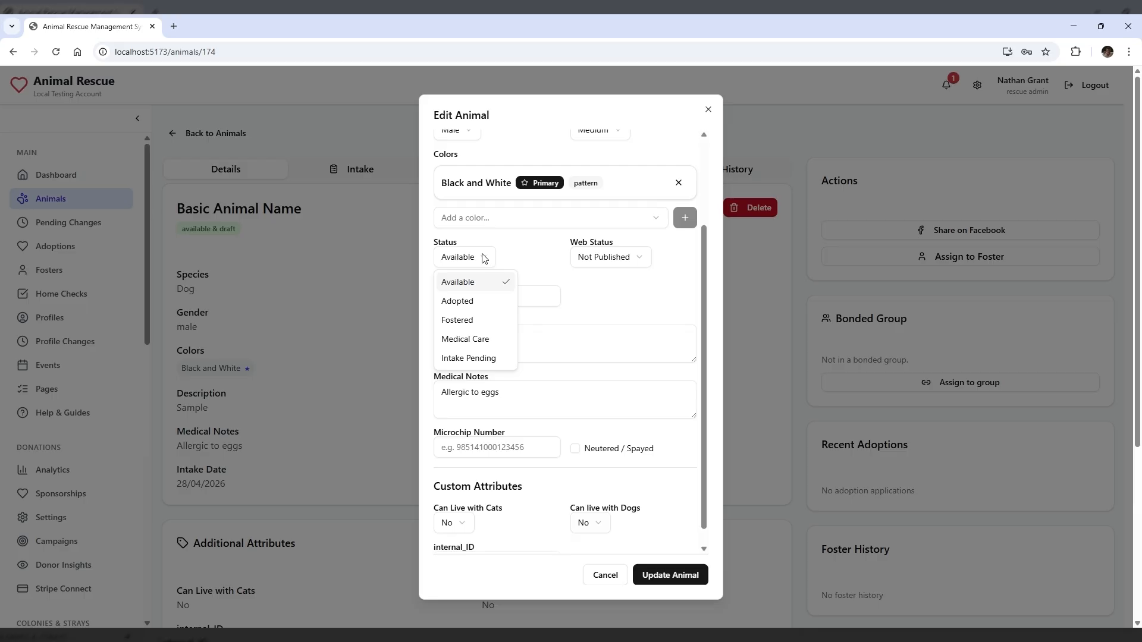
click(487, 259)
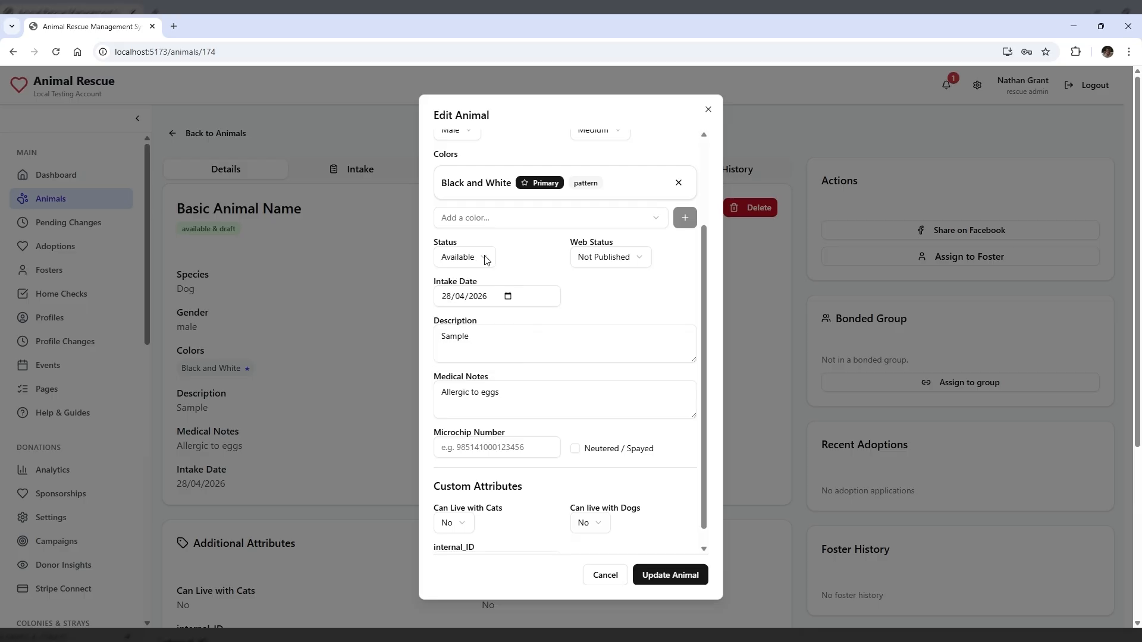
click(628, 263)
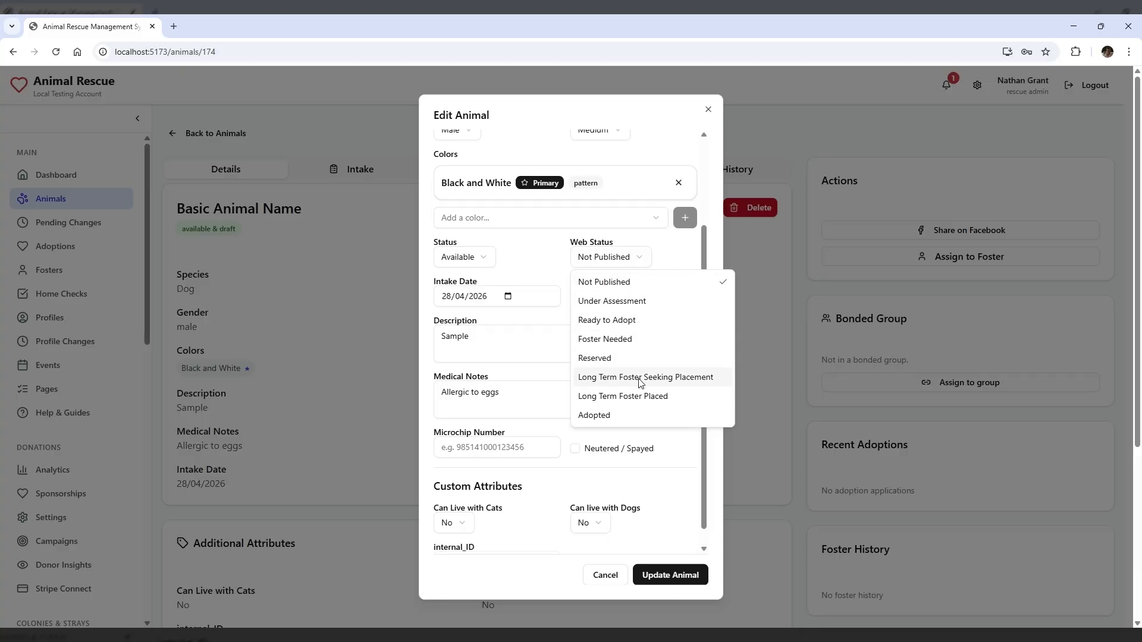
click(542, 326)
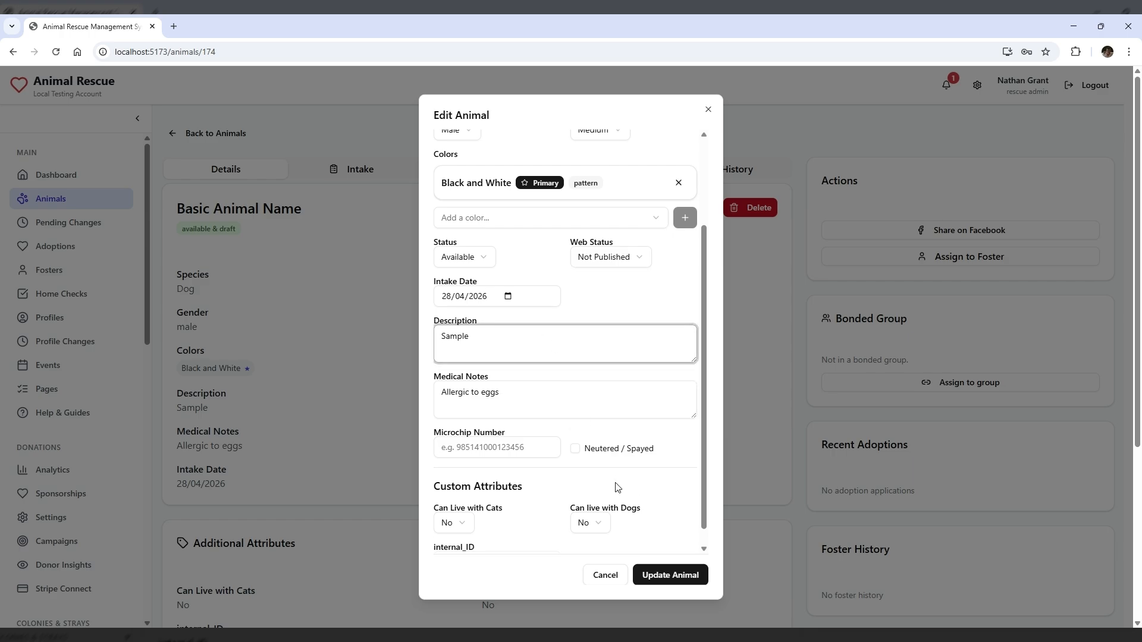
Cancel editing the animal and upload dogs.jpg to its photo gallery in the Profile category with the description "Sample".
click(613, 578)
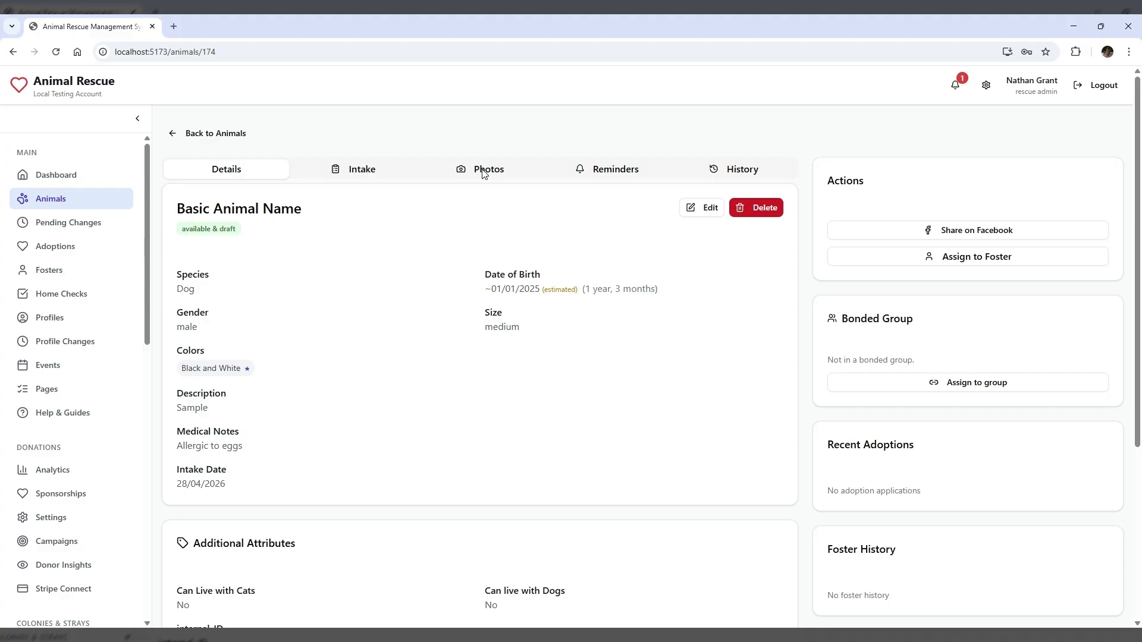
click(484, 174)
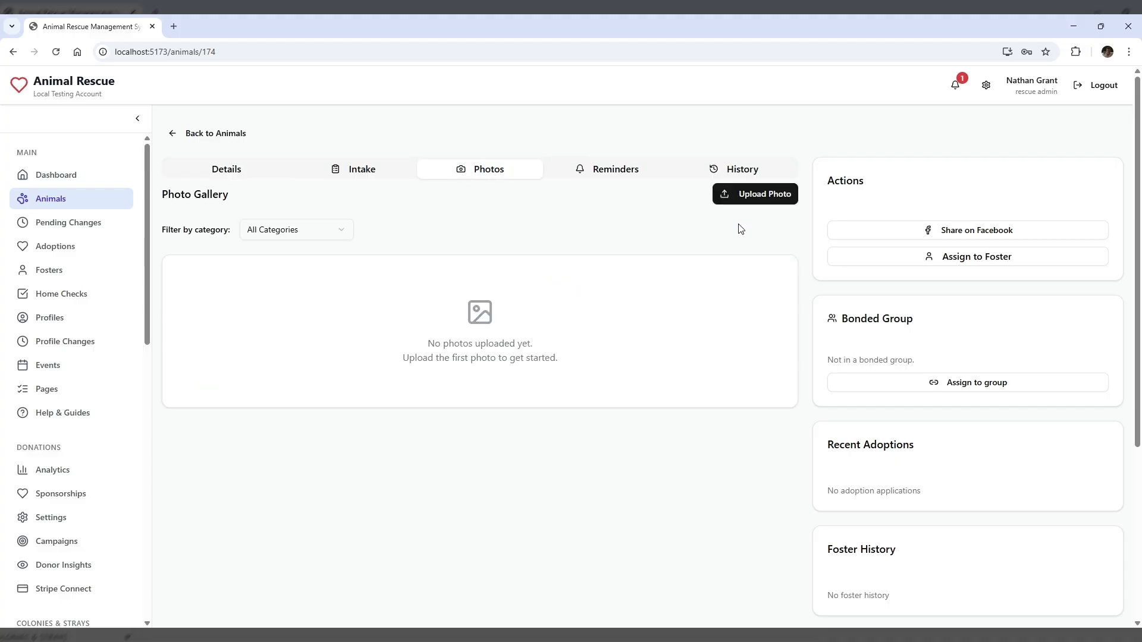
click(747, 194)
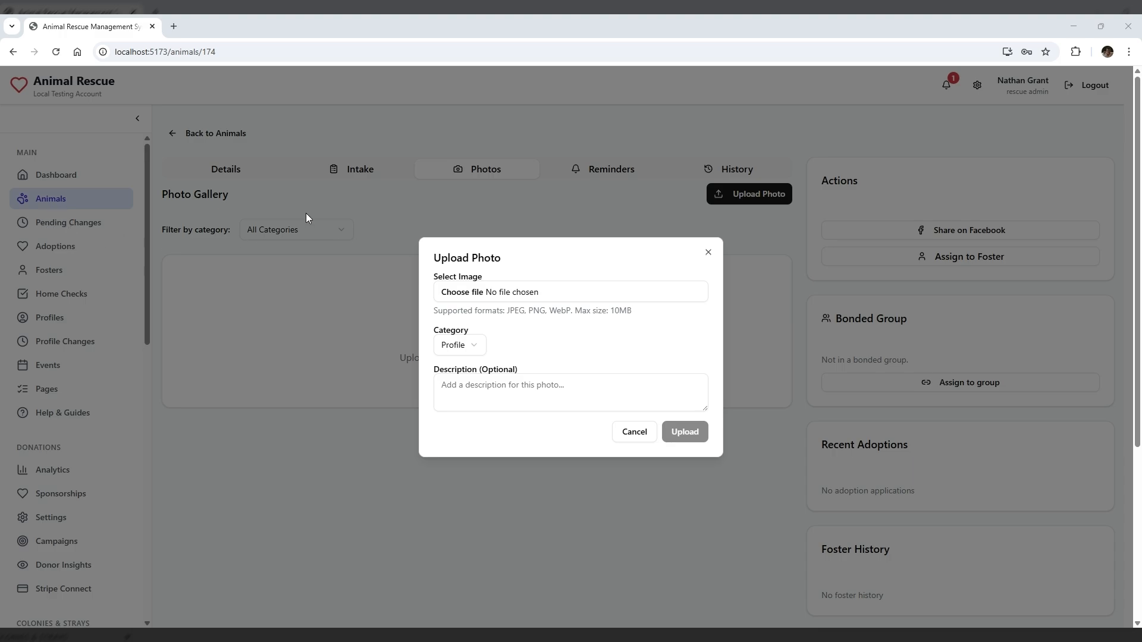
click(481, 316)
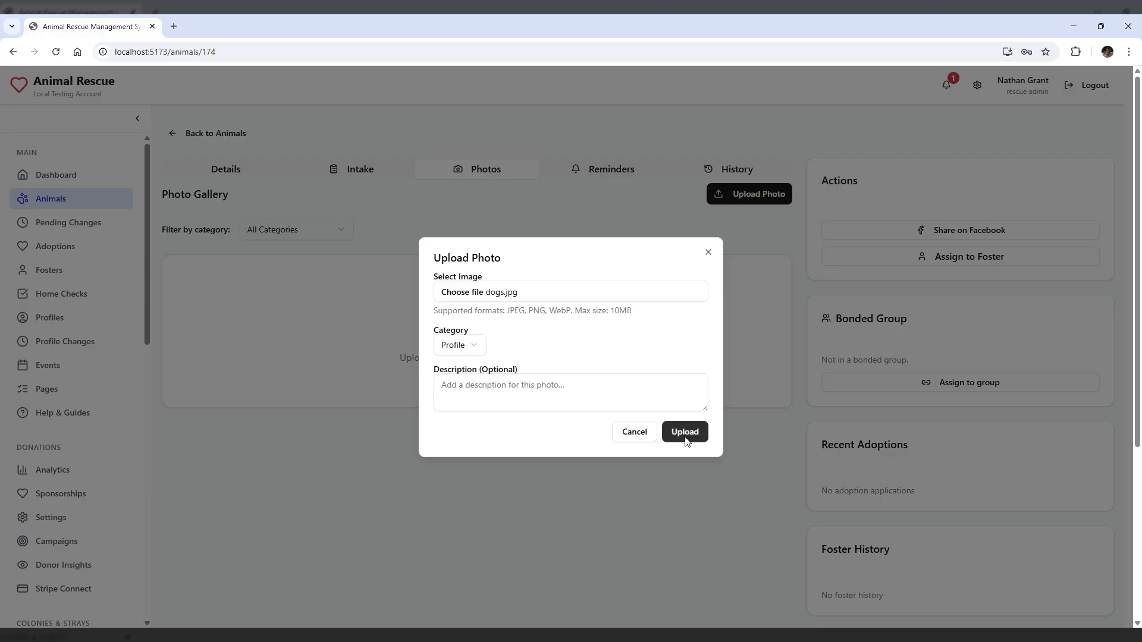
click(562, 404)
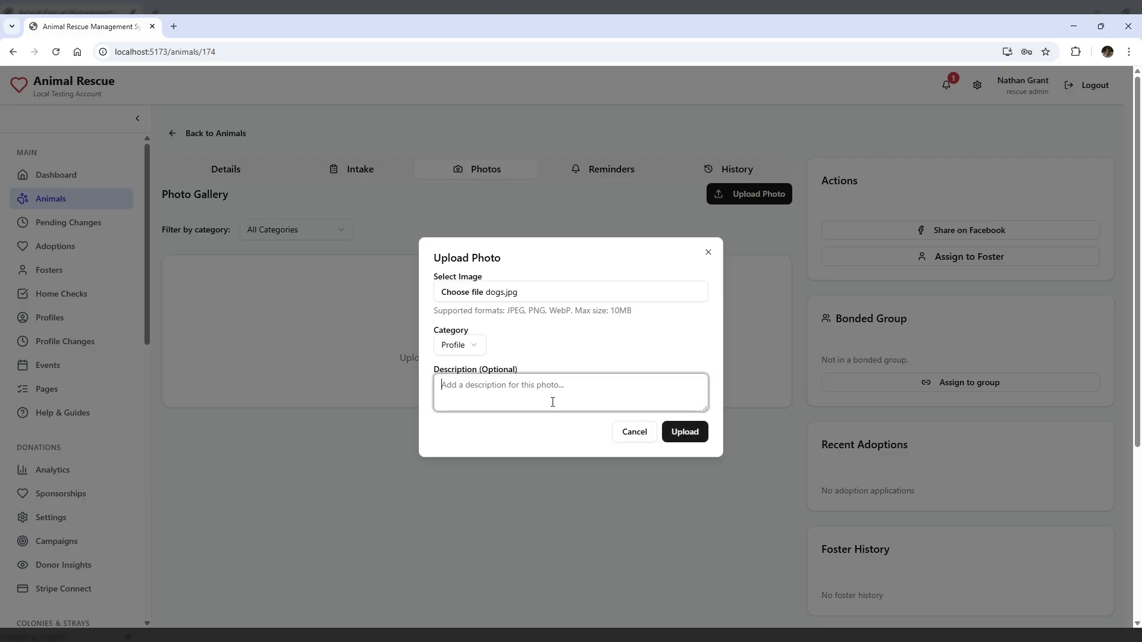
text(Sample)
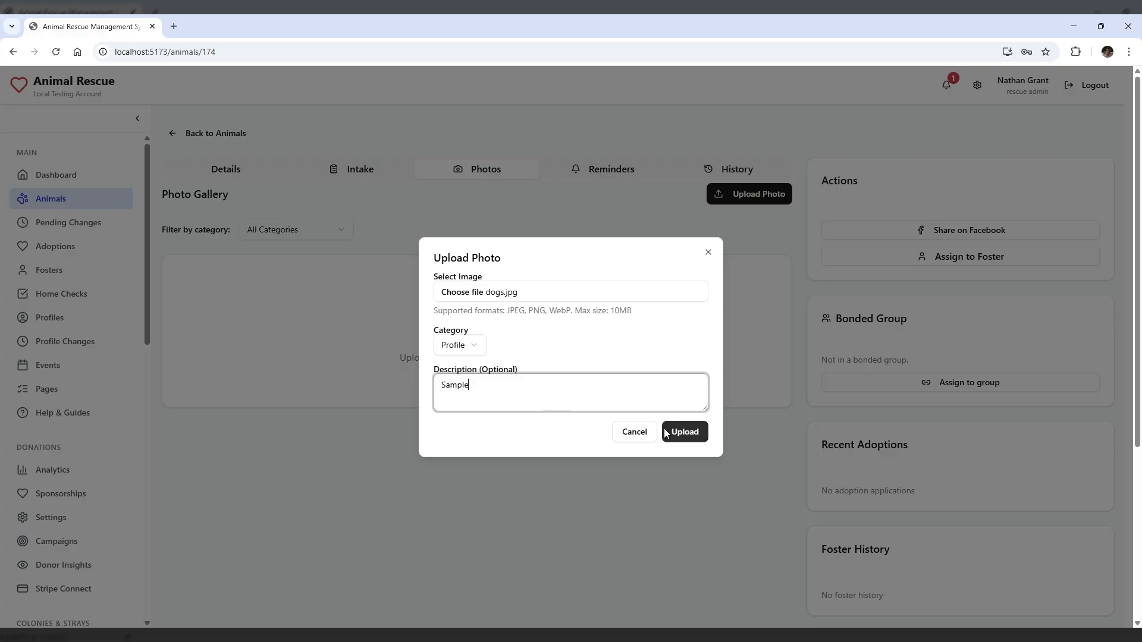
click(682, 433)
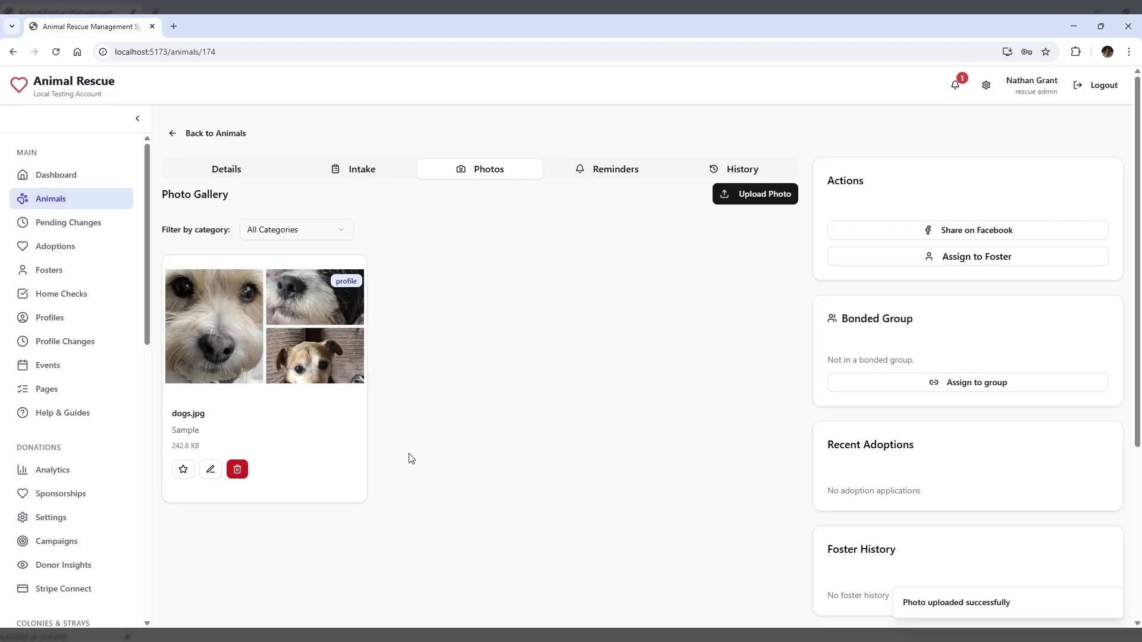
Make dogs.jpg the animal's primary photo and view the gallery's category filter options.
click(182, 470)
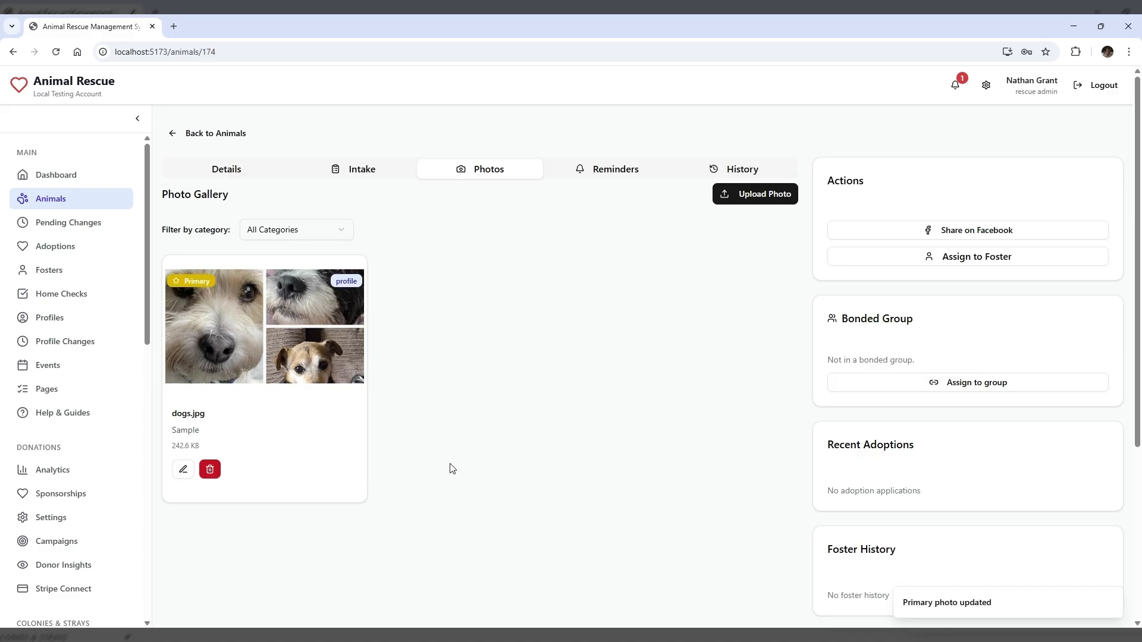
click(345, 231)
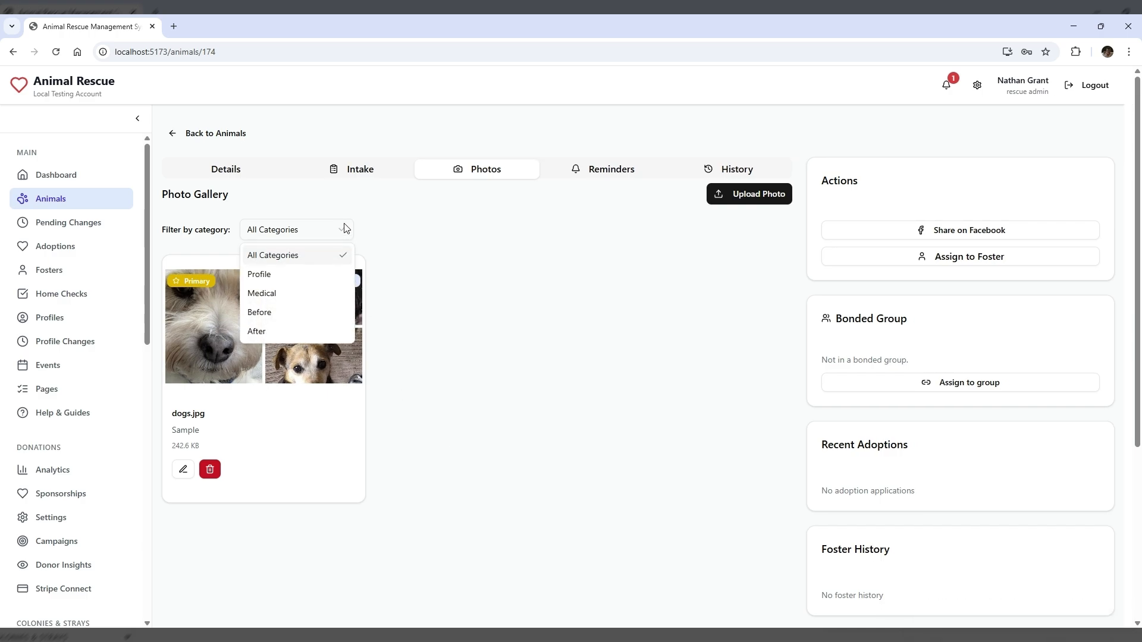
click(345, 229)
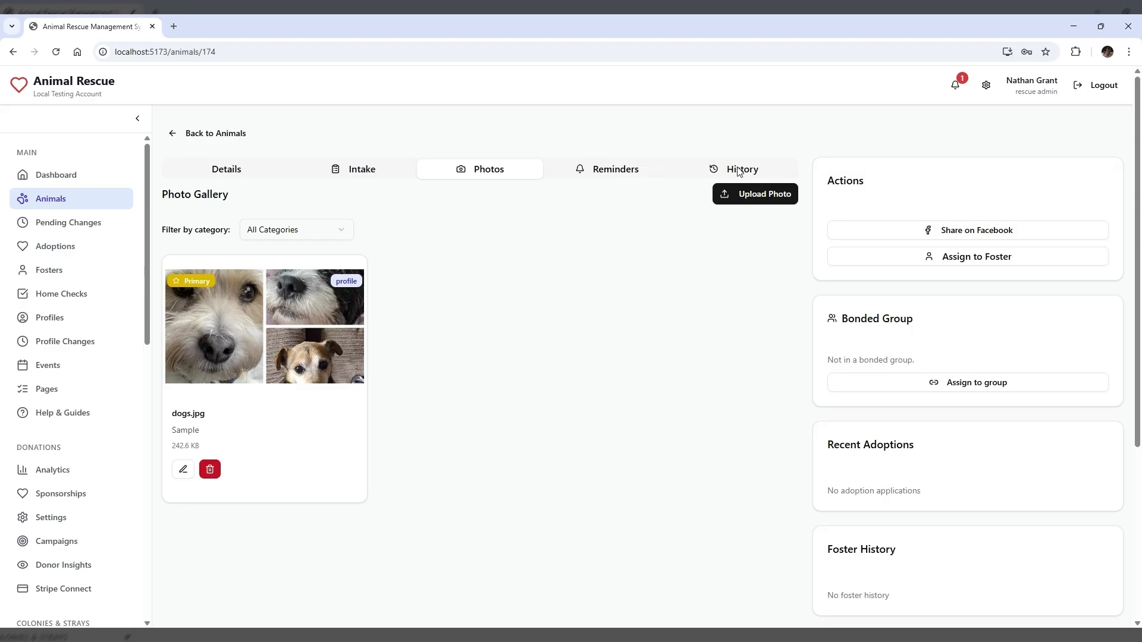
Start a reminder of type Microchip for the animal, titled "Needs Microchip Scan" and due 29/04/2026.
click(665, 171)
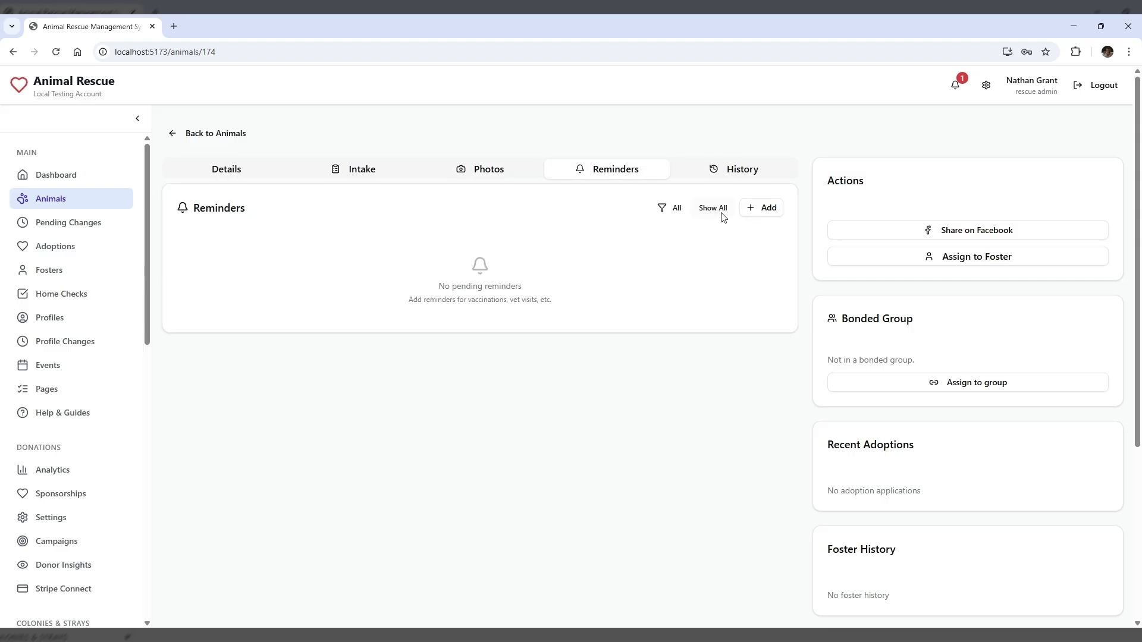
click(770, 213)
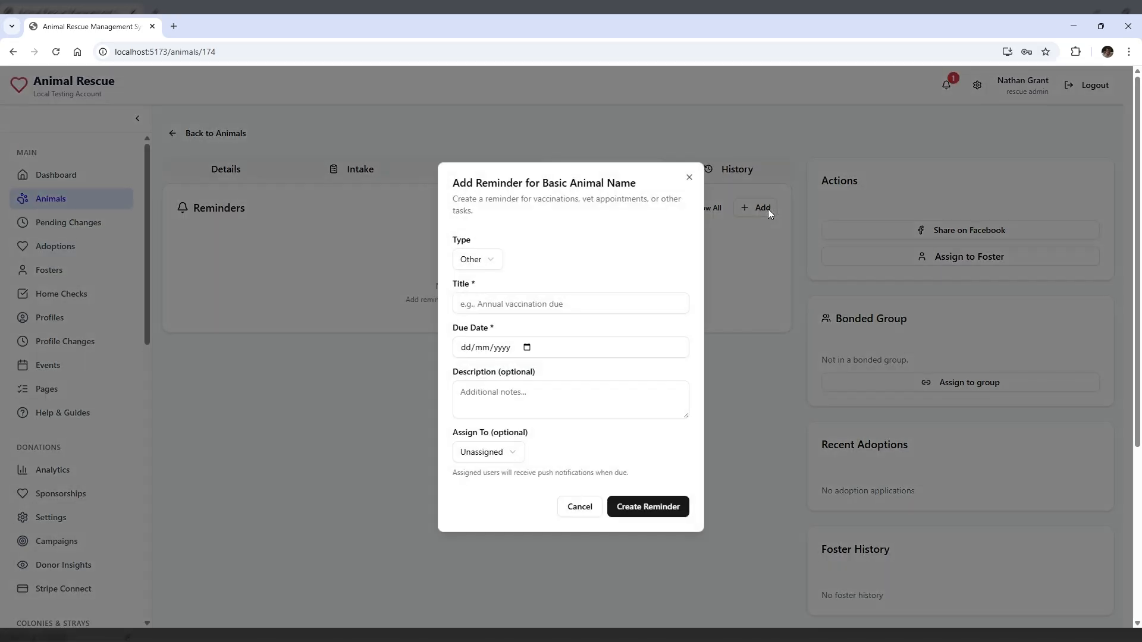
click(490, 263)
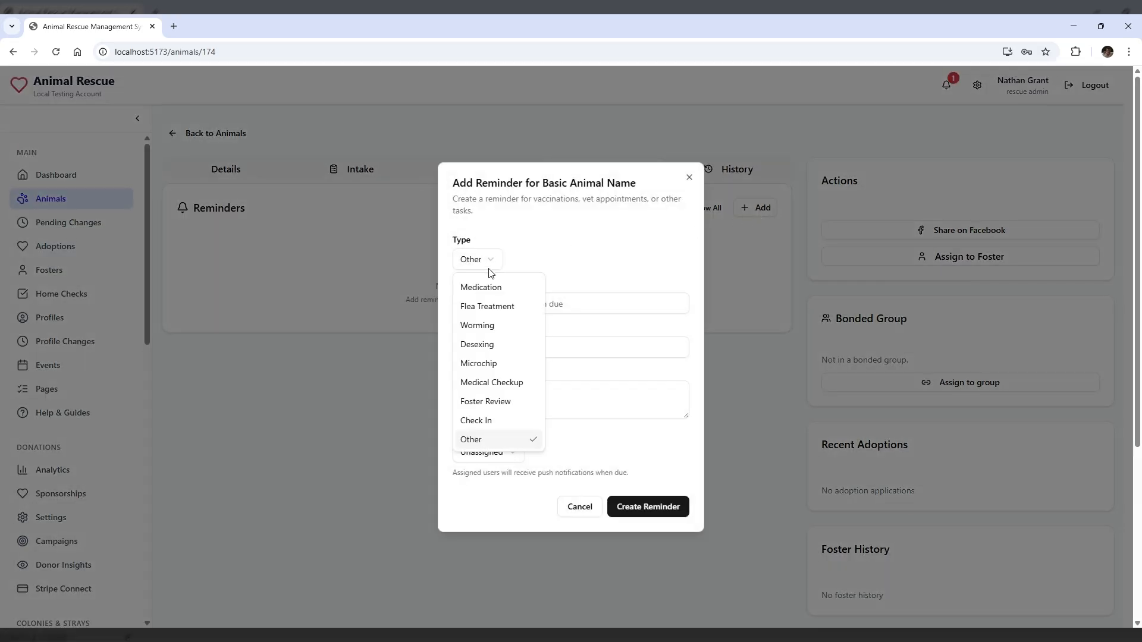
click(510, 370)
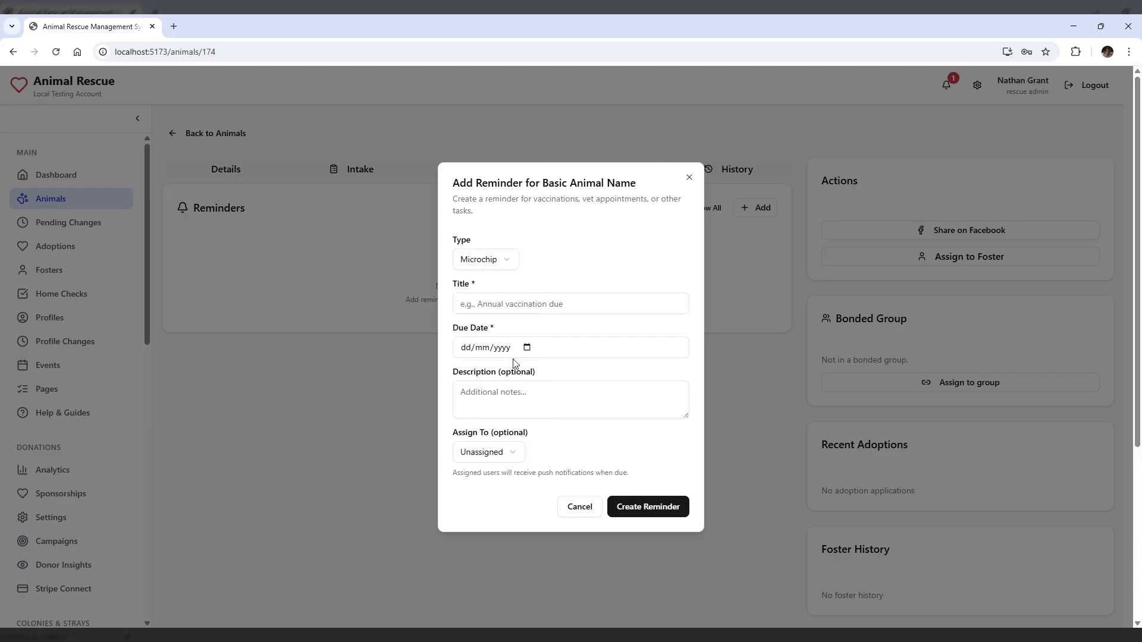
click(530, 307)
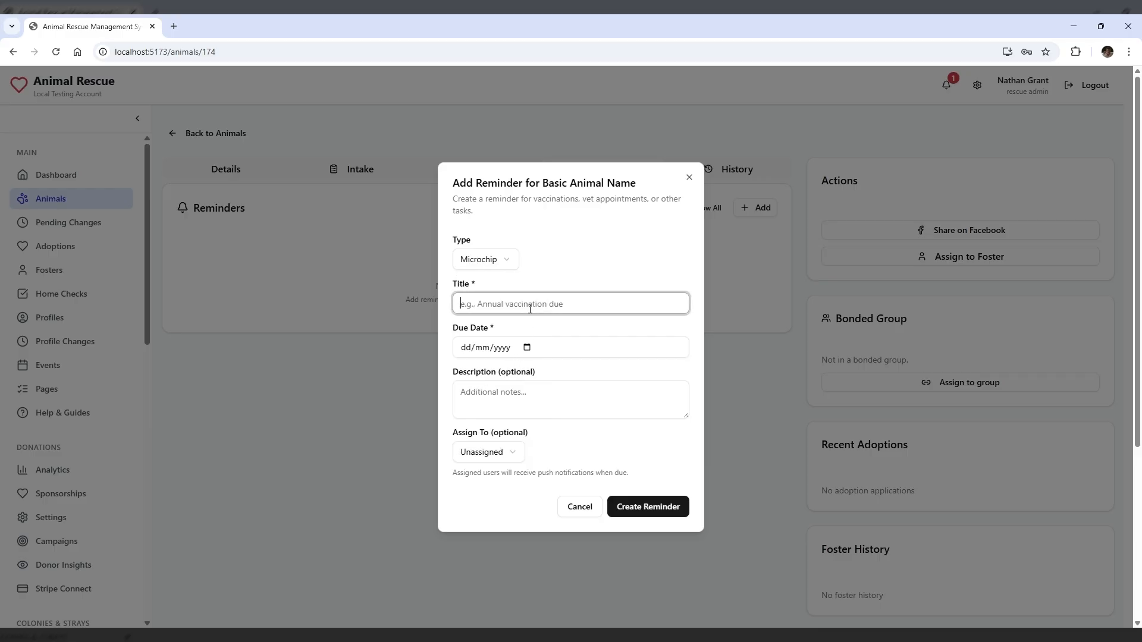
text(Need )
text( Microchip Scan)
click(527, 351)
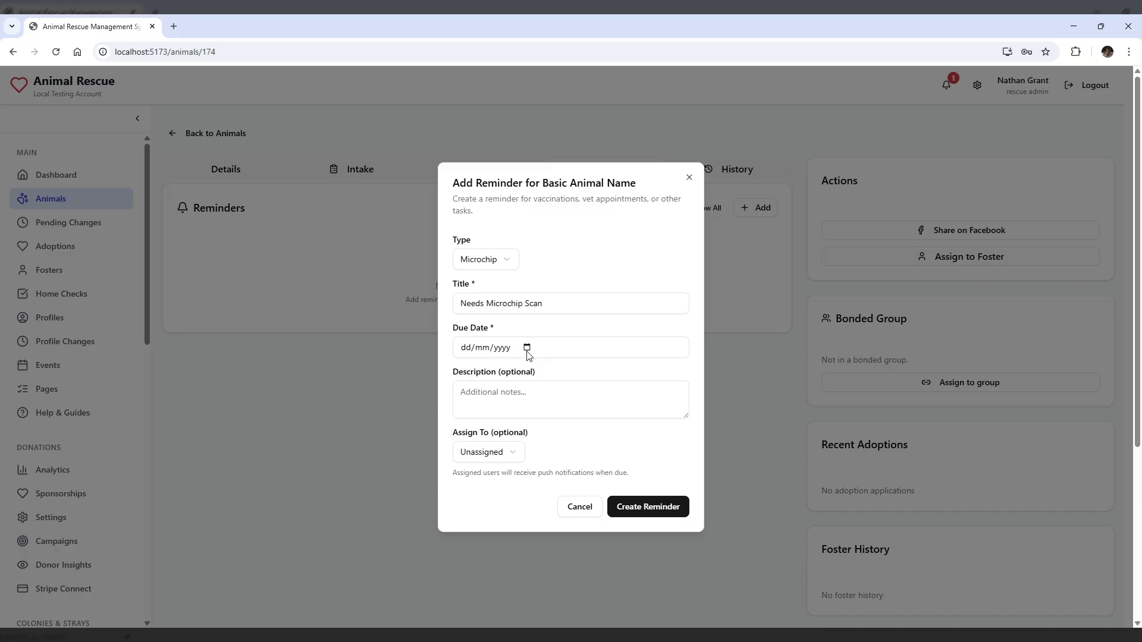
click(498, 486)
Assign the reminder to the rescue admin, describe it as "Needs to be scanned for a chip and record updated", and create it.
click(509, 454)
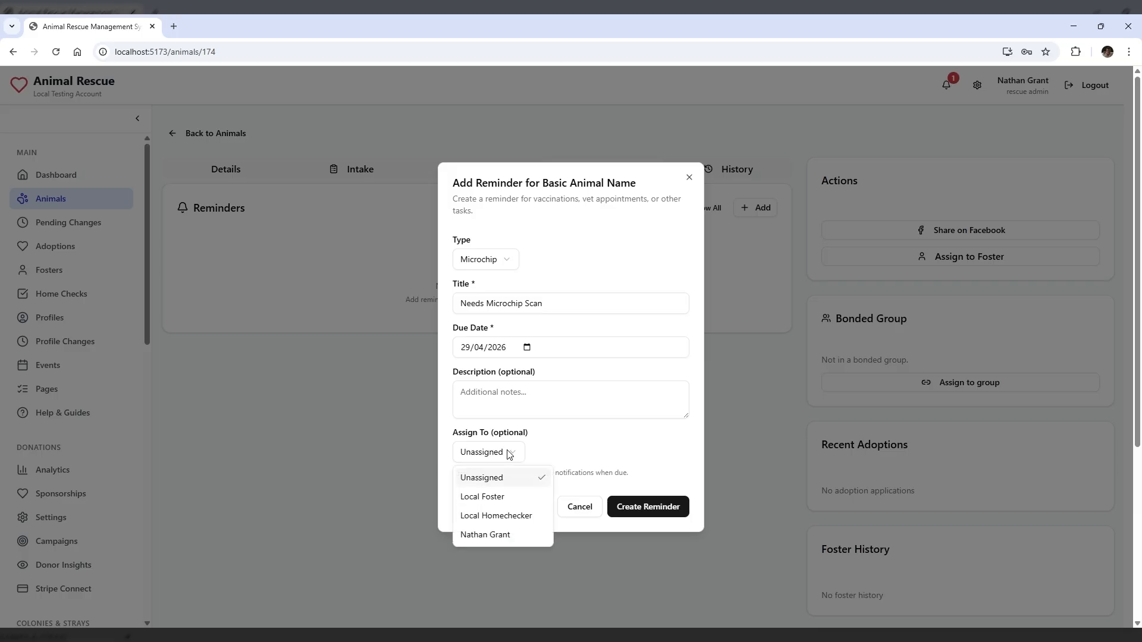
click(493, 537)
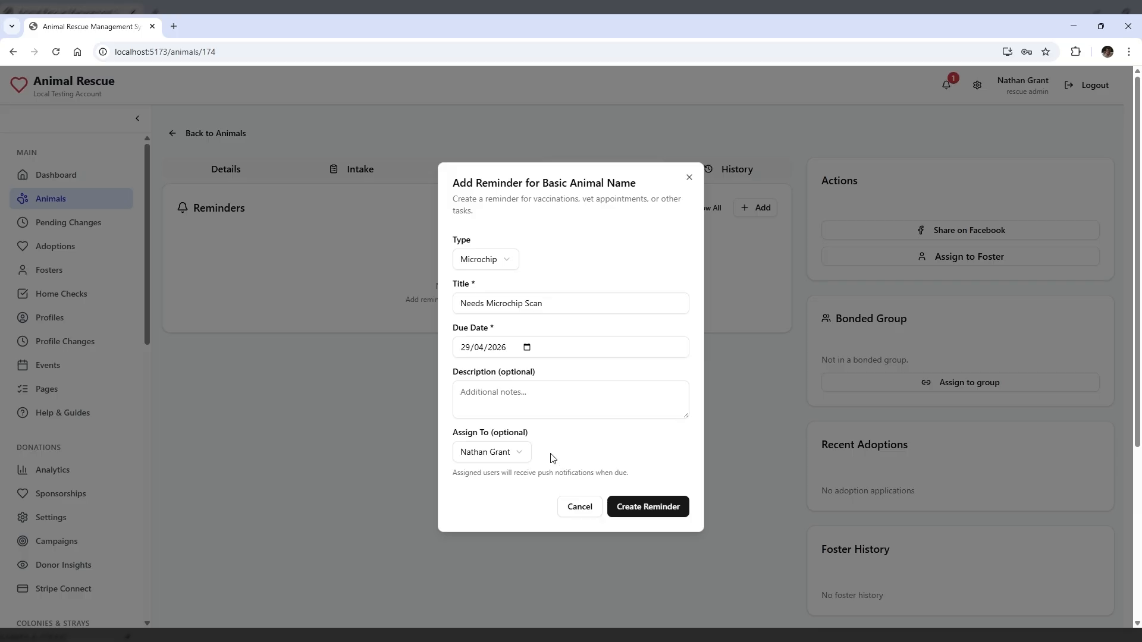
click(496, 393)
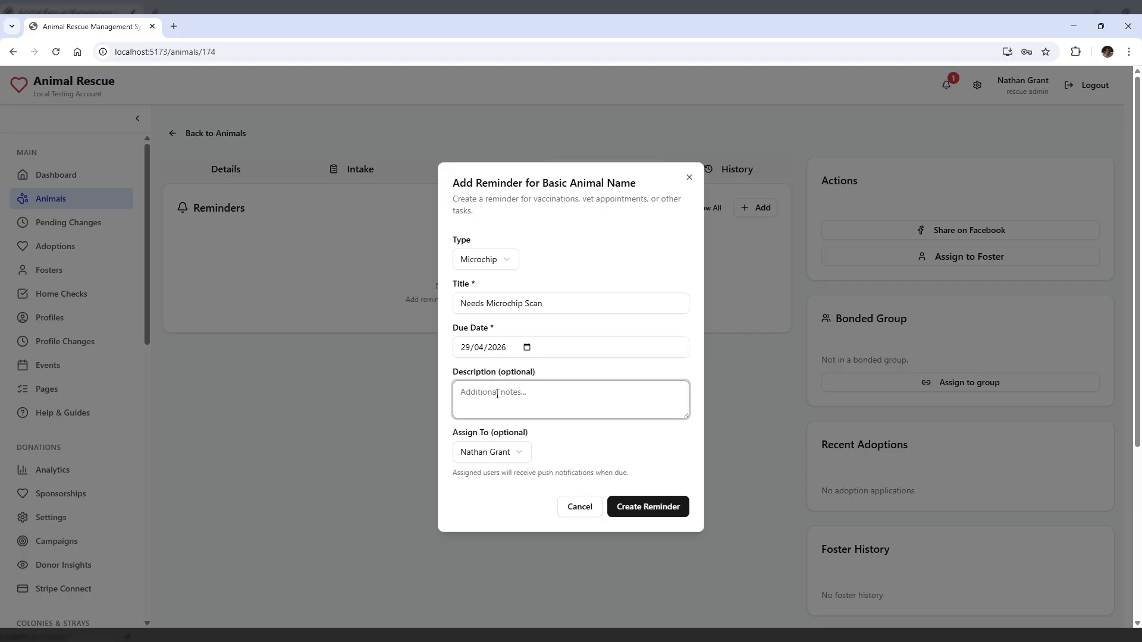
text(Needs to be scanned for a chip and record u)
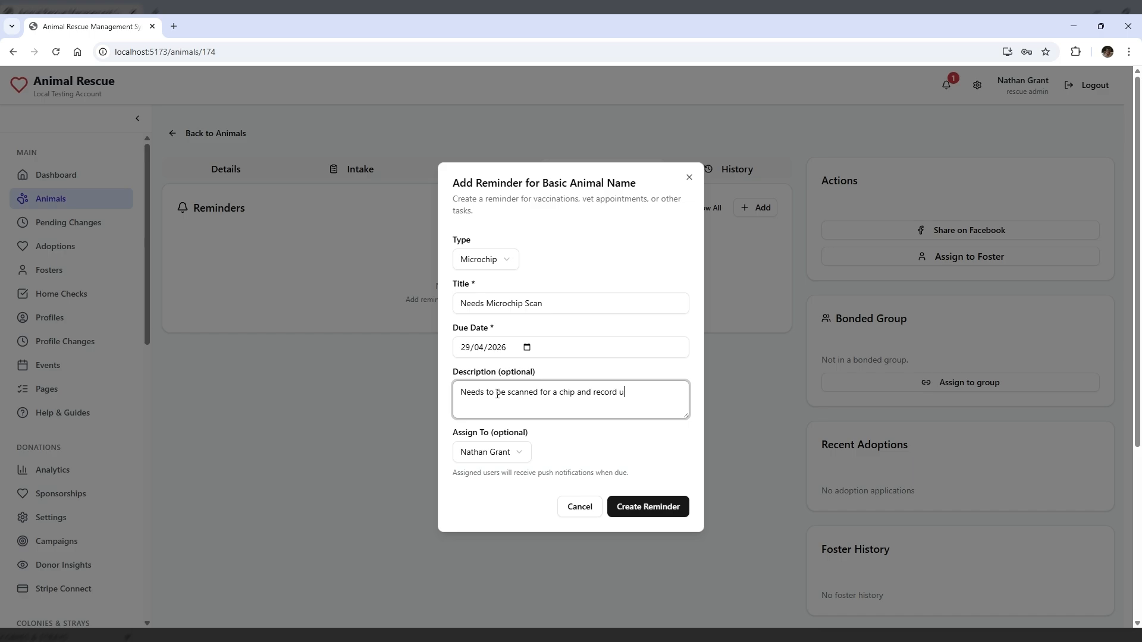
text(pdated)
click(641, 505)
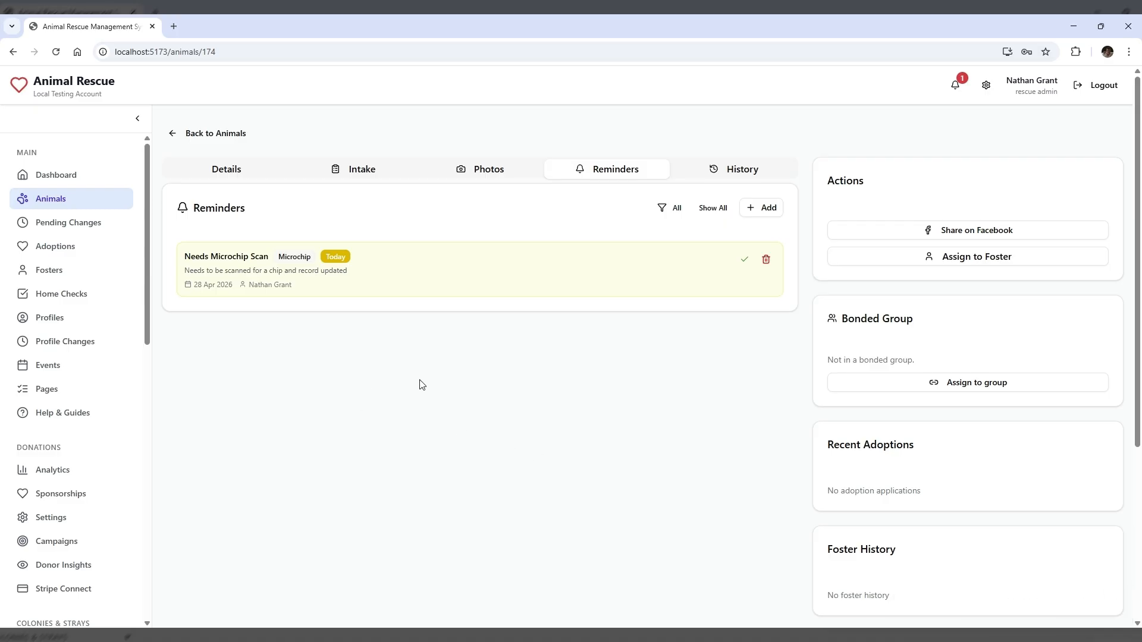
Examine the animal's change history and change proposal history.
click(733, 172)
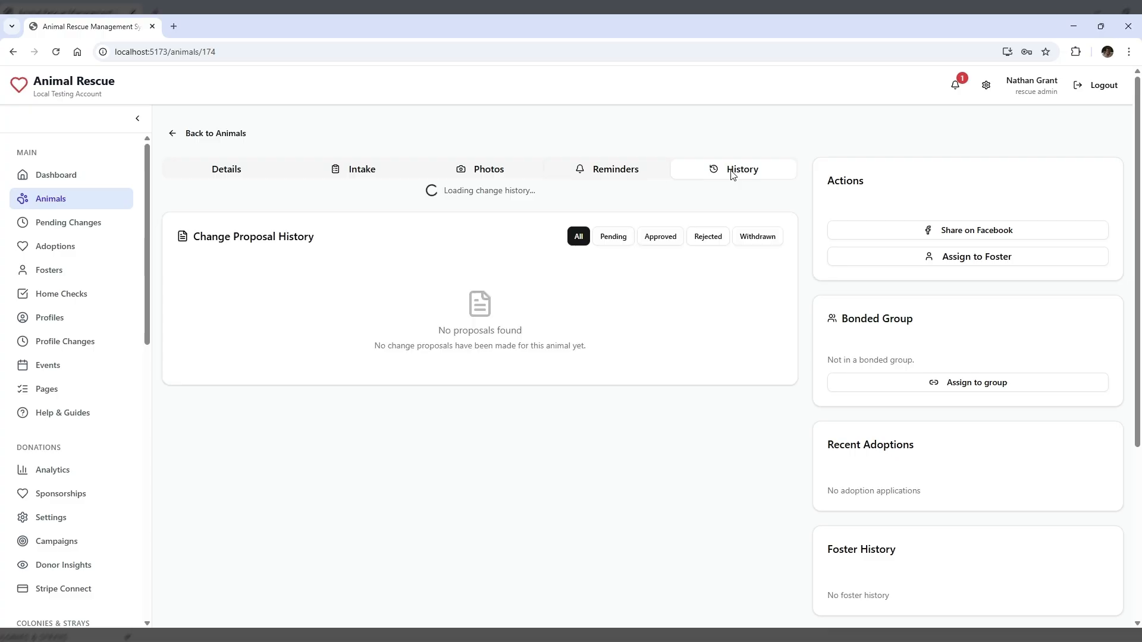
scroll(595, 393, down, 4)
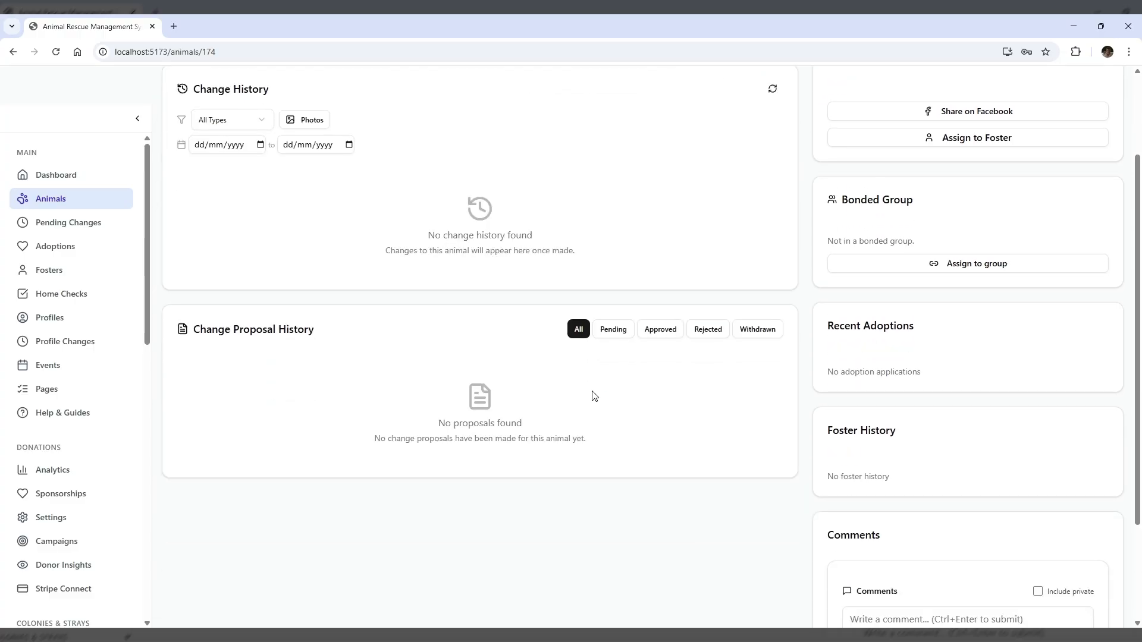
scroll(595, 395, up, 3)
scroll(592, 396, up, 1)
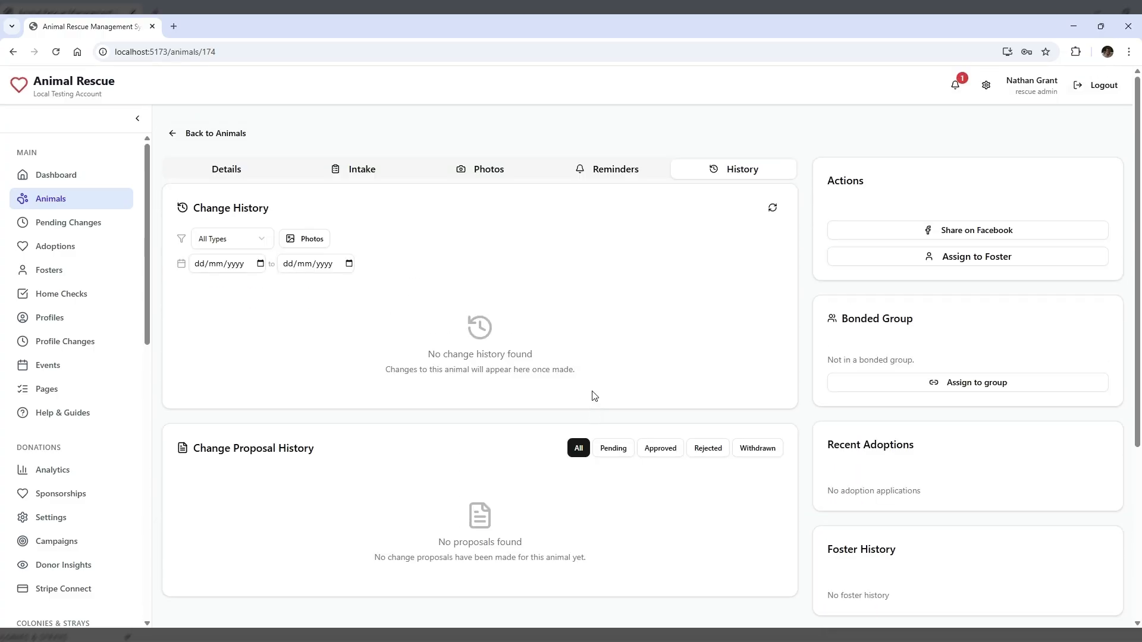